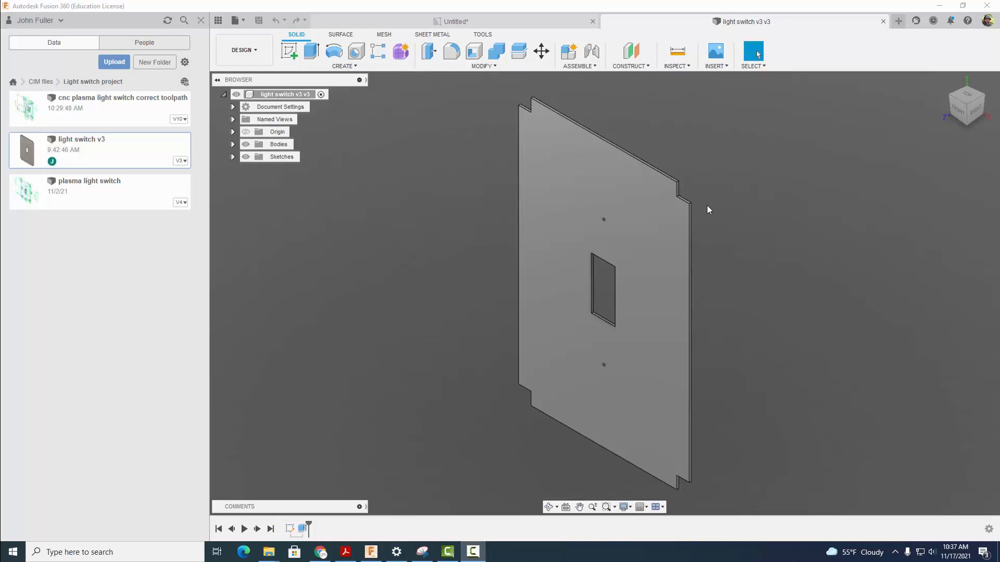
# Step: Create a new design, start a sketch on the front plane, and hide the data panel
pyautogui.click(236, 21)
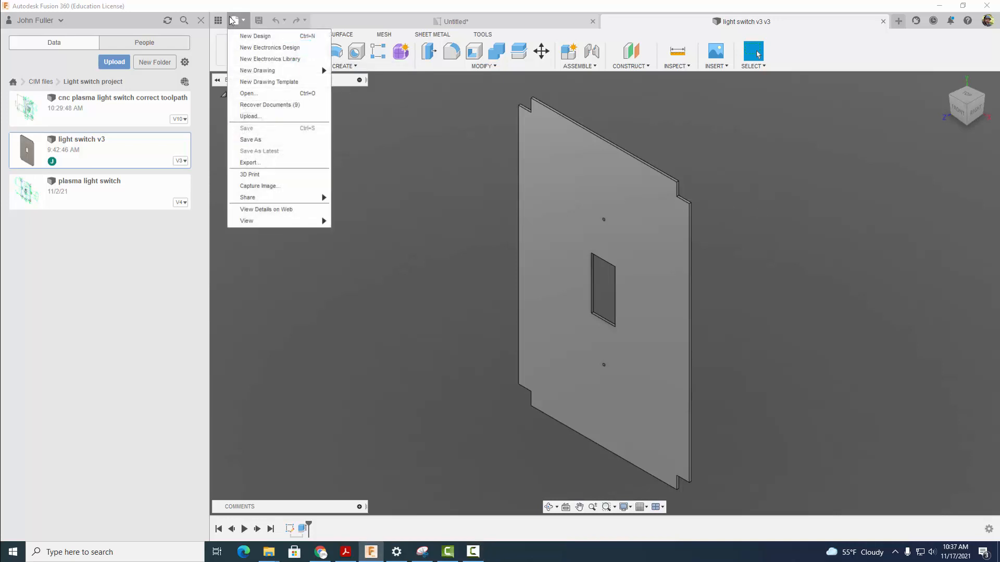
pyautogui.click(250, 35)
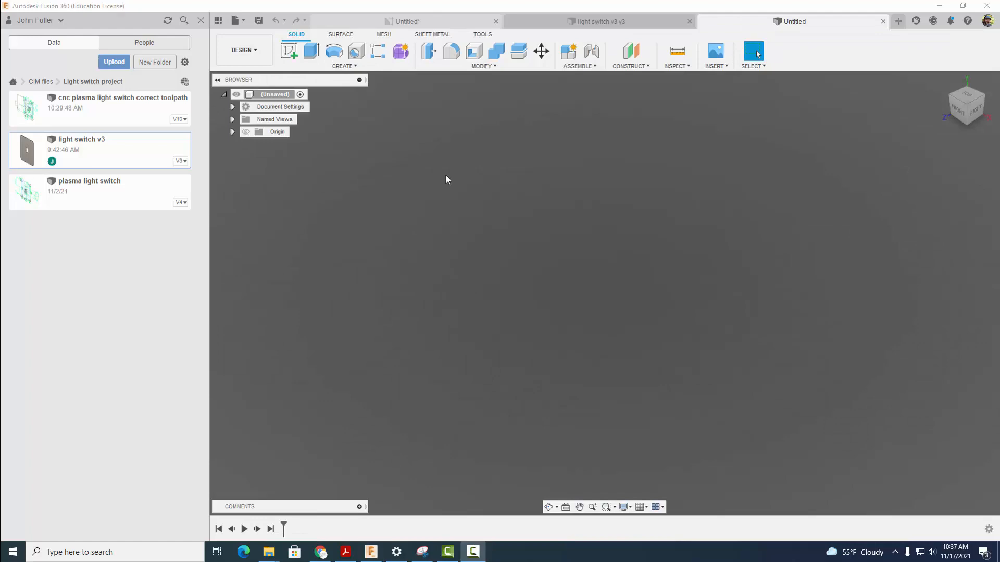
pyautogui.click(289, 51)
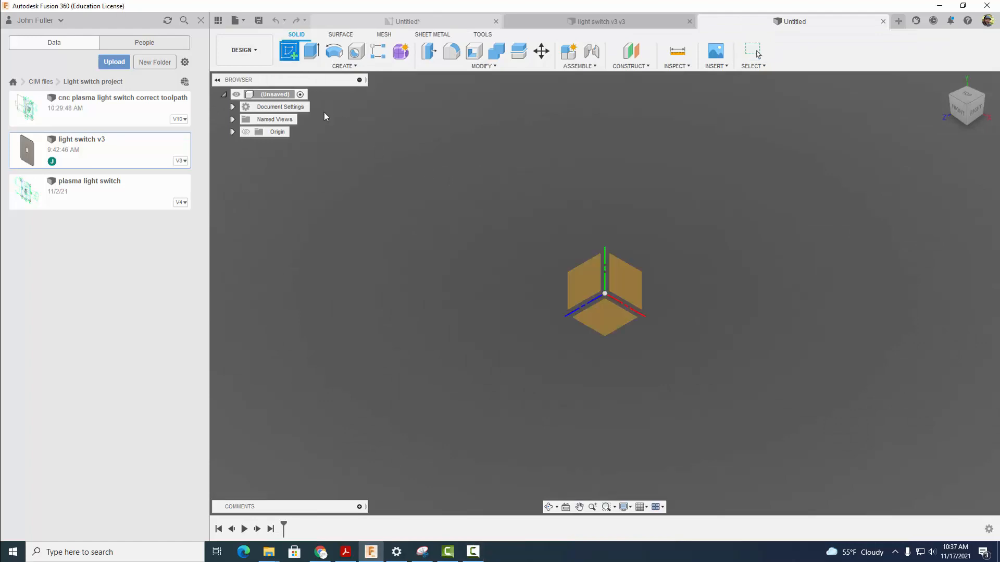
pyautogui.click(620, 288)
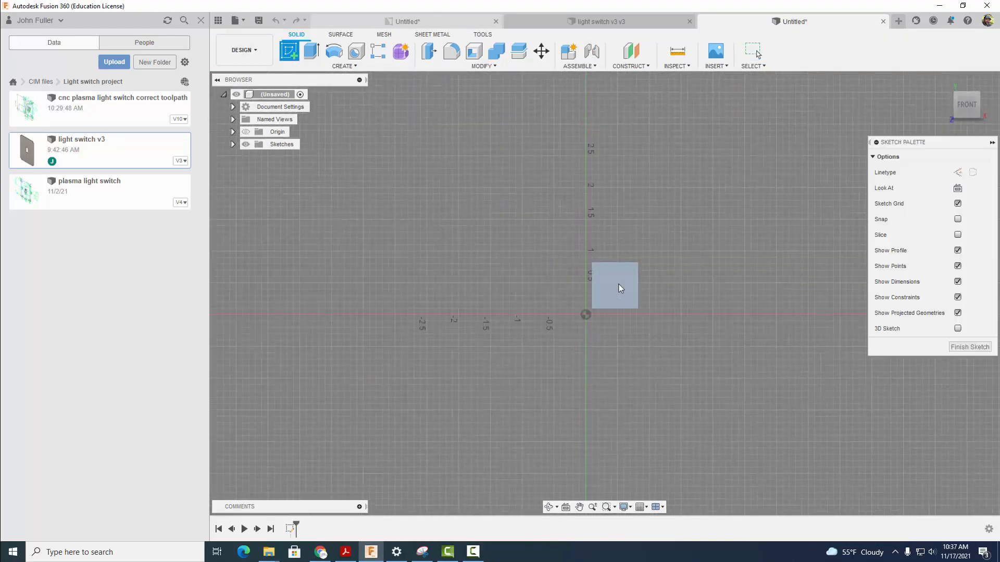
pyautogui.click(201, 20)
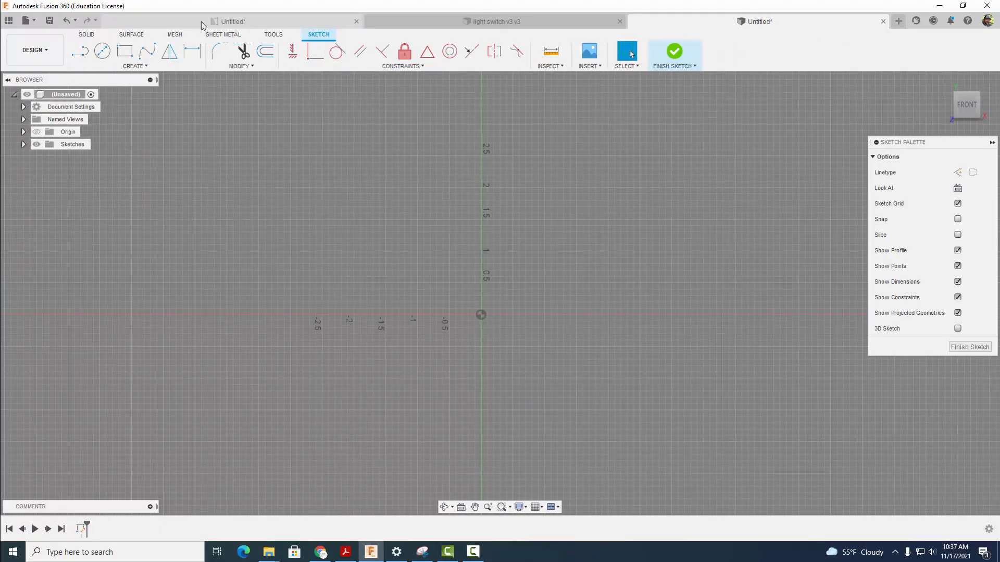
# Step: Draw a two-point rectangle from the origin, 3.23 in wide and 5.04 in high
pyautogui.click(129, 52)
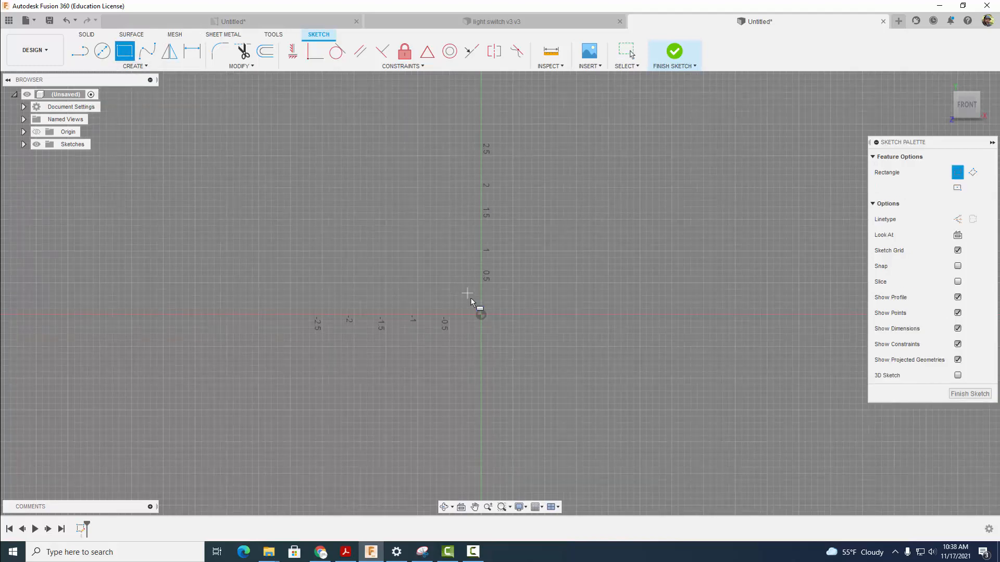
pyautogui.click(480, 314)
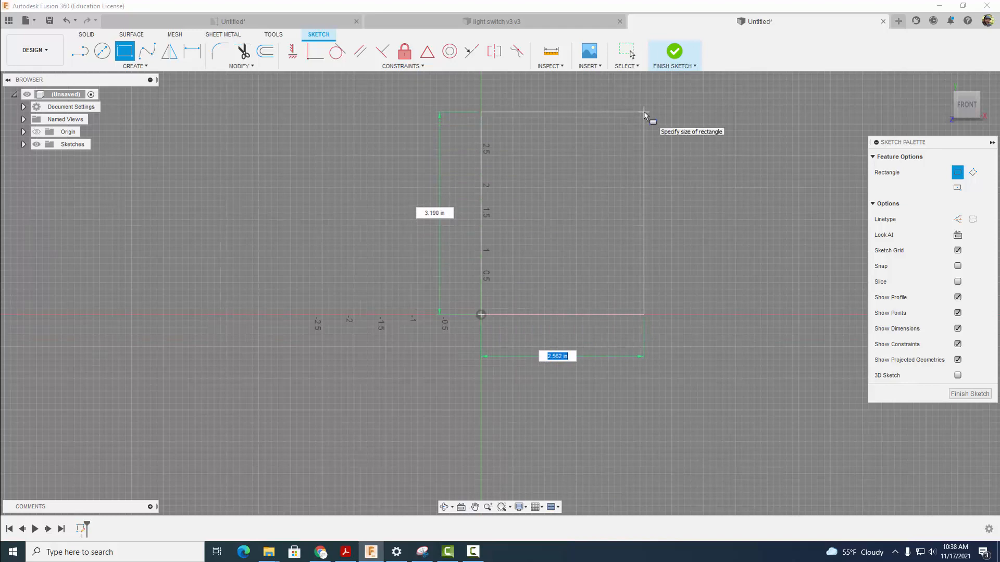
pyautogui.write('3.23')
pyautogui.press('Tab')
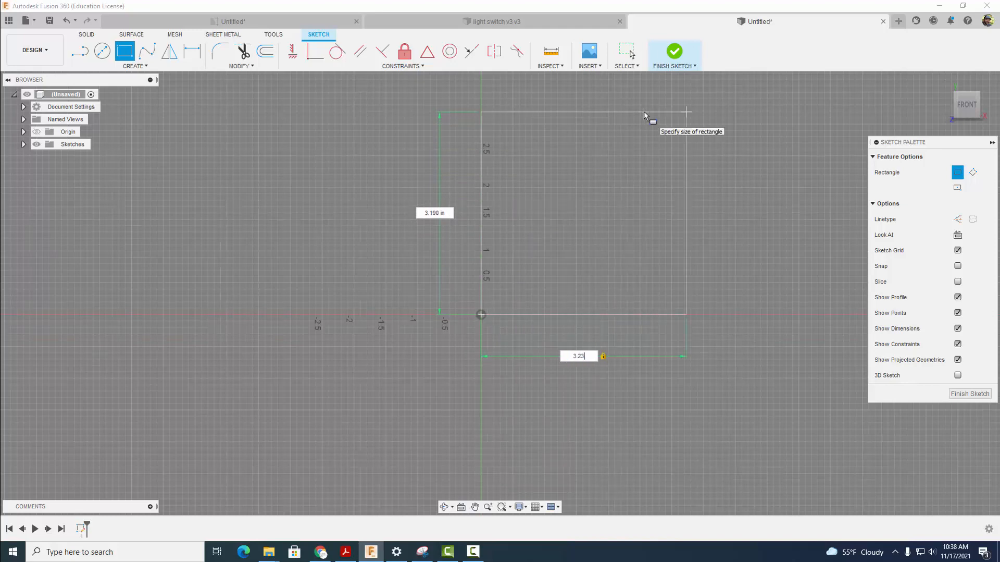
pyautogui.press('Tab')
pyautogui.write('5.04')
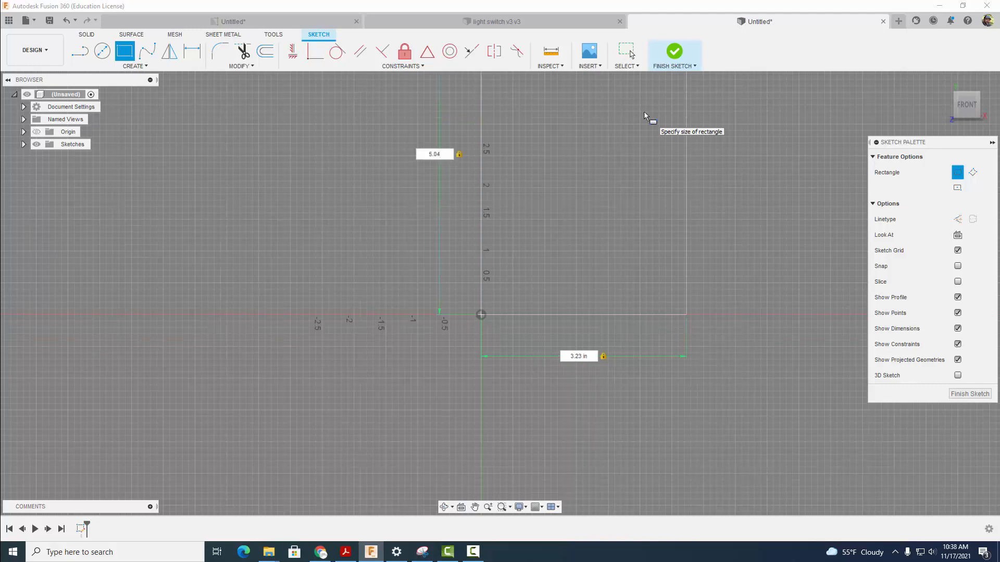
pyautogui.scroll(-3, 646, 117)
pyautogui.moveTo(652, 119); pyautogui.dragTo(586, 283, button='middle')
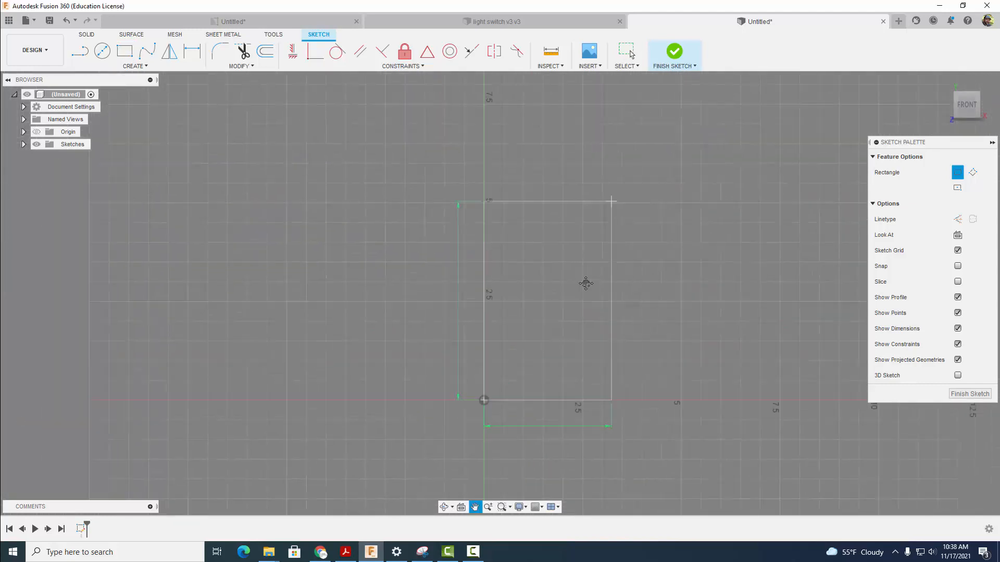
pyautogui.press('Tab')
pyautogui.press('Return')
pyautogui.scroll(2, 646, 302)
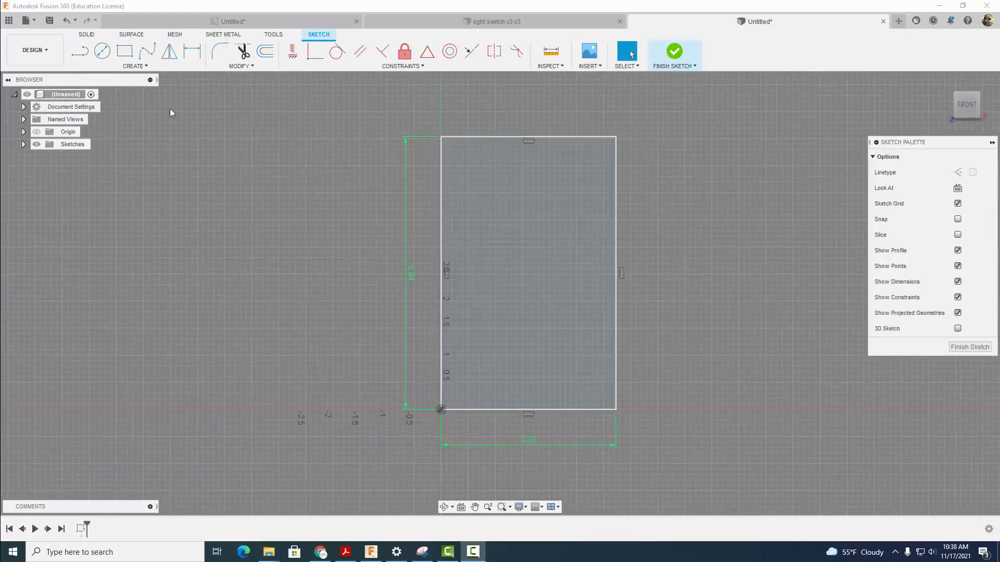
# Step: Draw a 0.236 in square inside the upper-left corner of the large rectangle
pyautogui.click(124, 52)
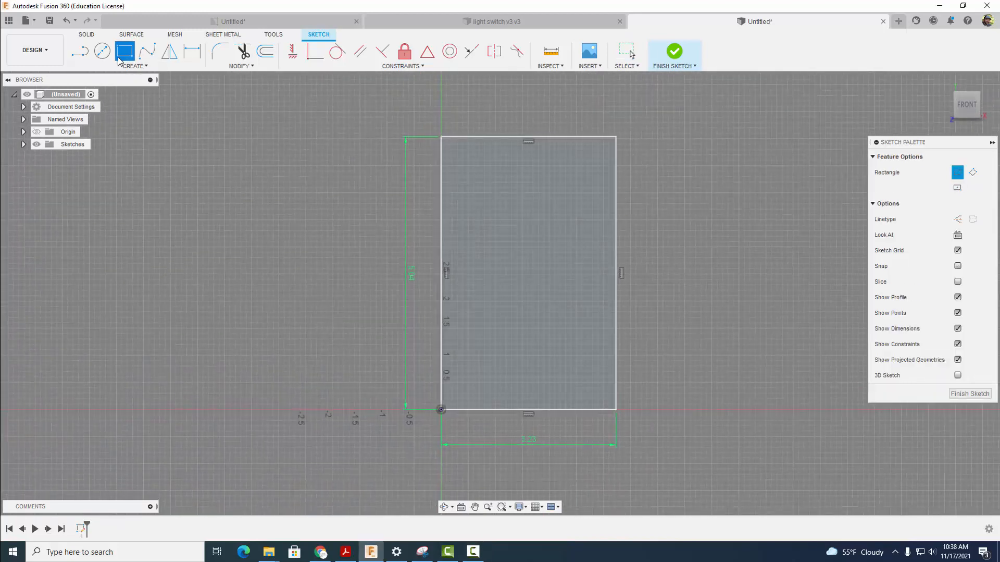
pyautogui.click(442, 138)
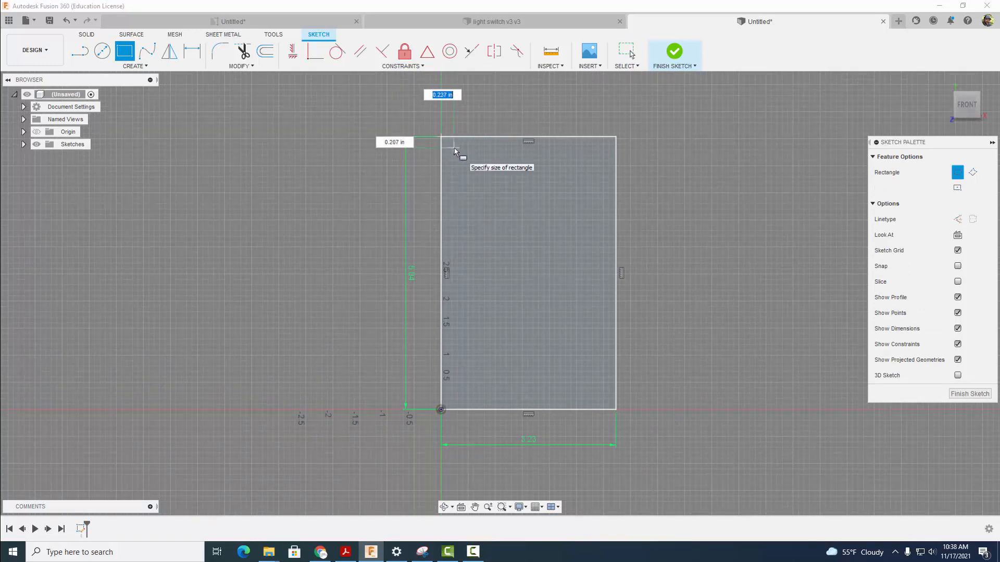
pyautogui.write('2')
pyautogui.press('Tab')
pyautogui.press('BackSpace')
pyautogui.write('.236')
pyautogui.press('Tab')
pyautogui.press('Return')
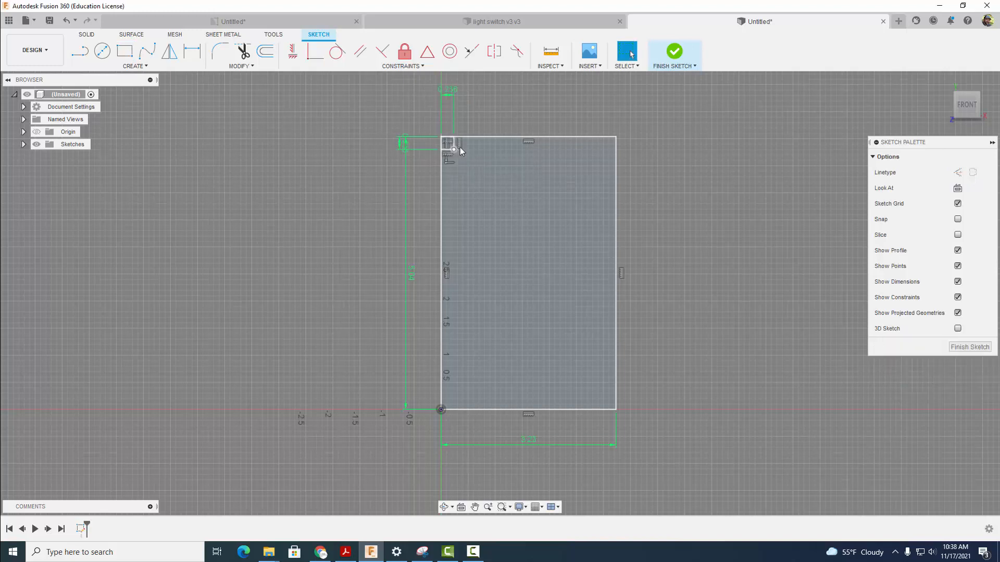
# Step: Draw a 0.236 in square inside the upper-right corner of the large rectangle
pyautogui.click(124, 51)
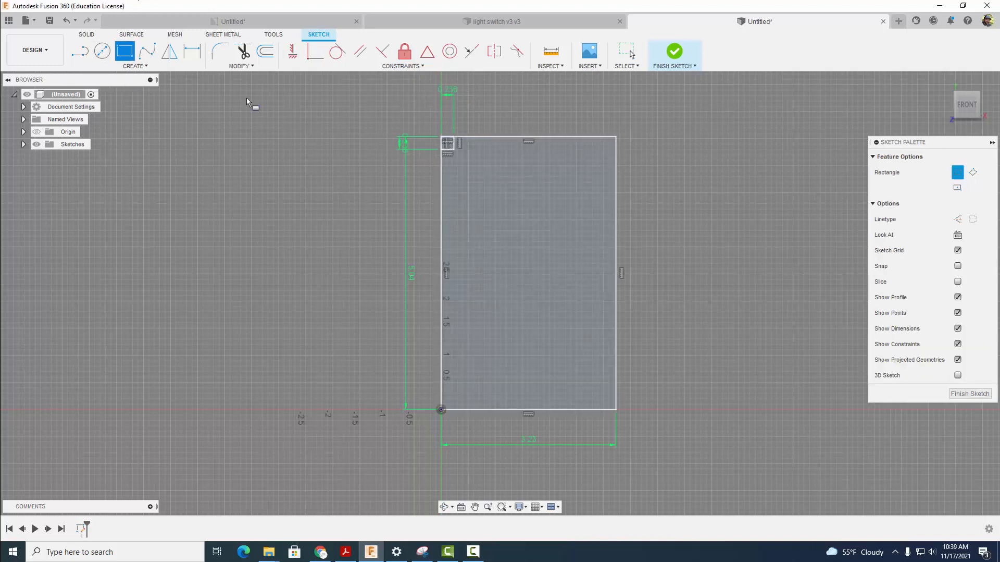
pyautogui.scroll(1, 615, 140)
pyautogui.click(616, 137)
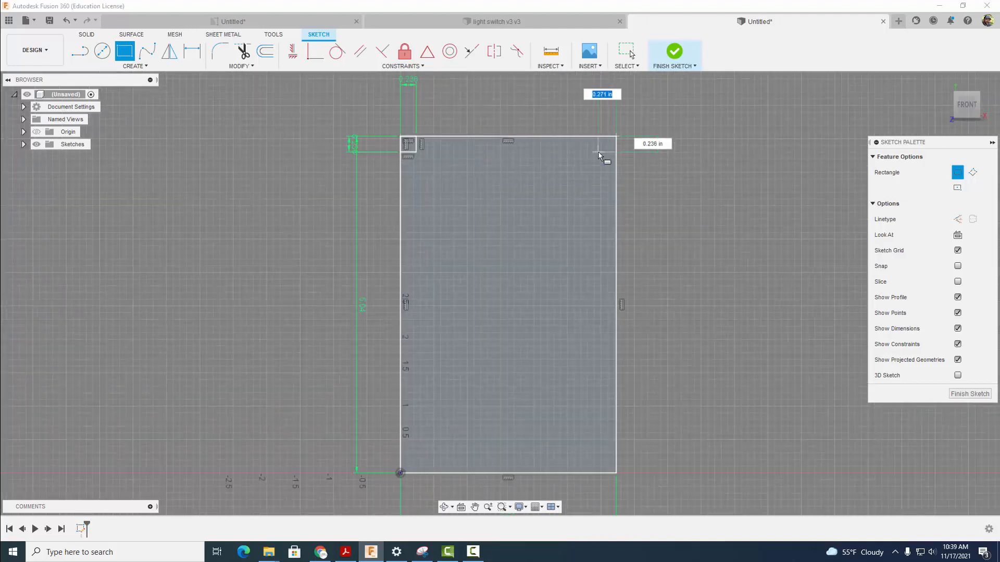
pyautogui.press('BackSpace')
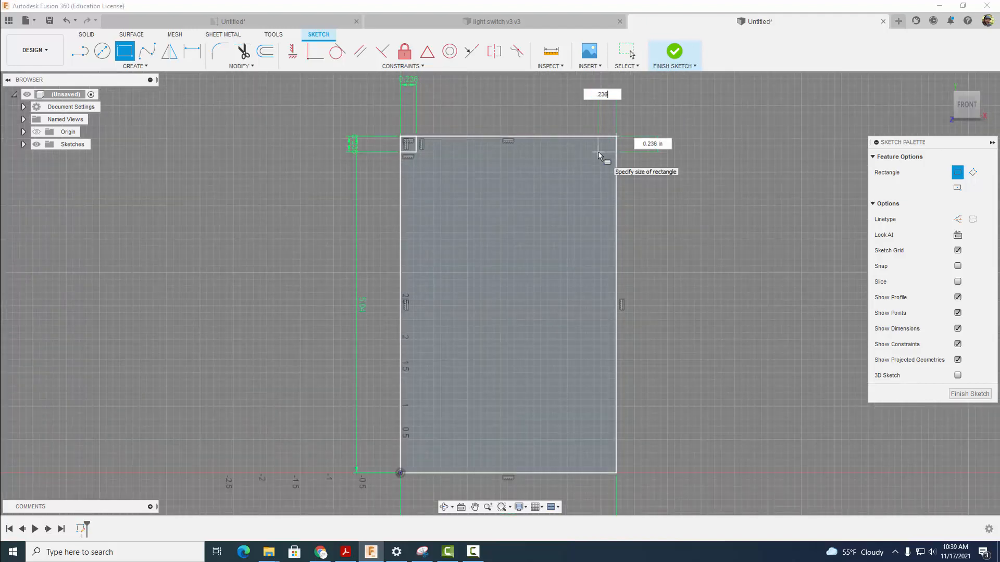
pyautogui.press('Tab')
pyautogui.press('Tab')
pyautogui.press('BackSpace')
pyautogui.write('.236')
pyautogui.press('Return')
pyautogui.press('Escape')
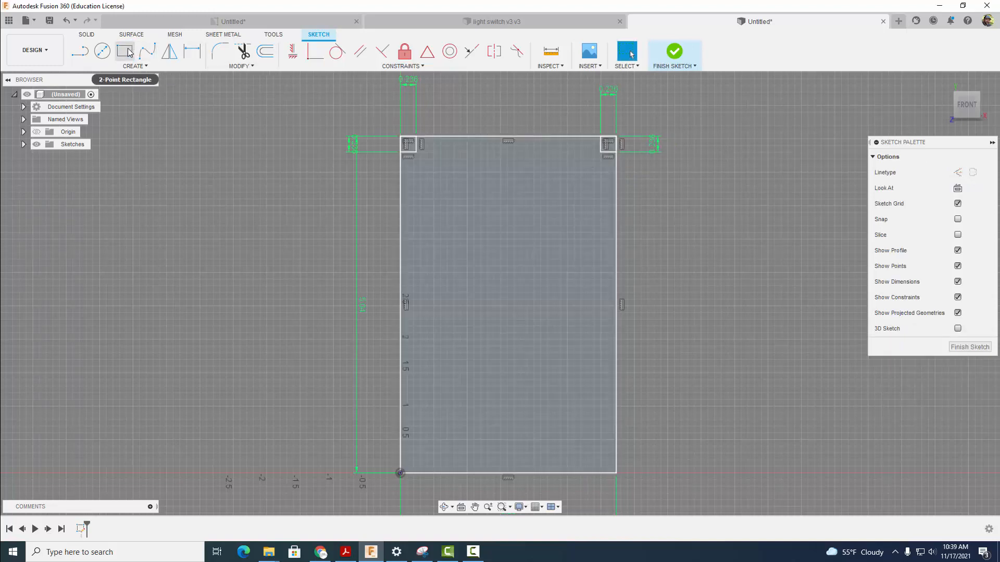
# Step: Draw a 0.236 in square inside the lower-right corner of the large rectangle
pyautogui.click(128, 52)
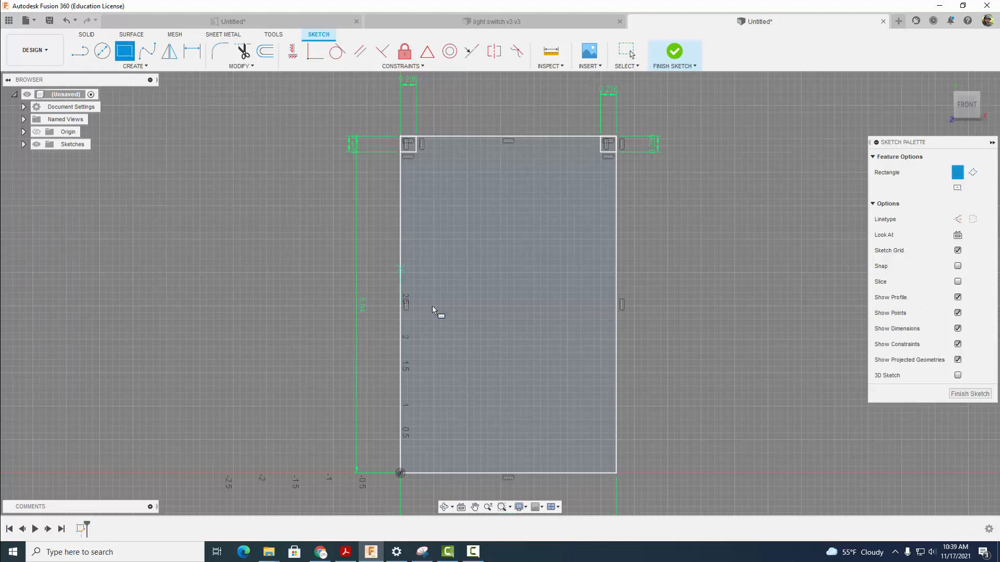
pyautogui.click(613, 471)
pyautogui.write('.23')
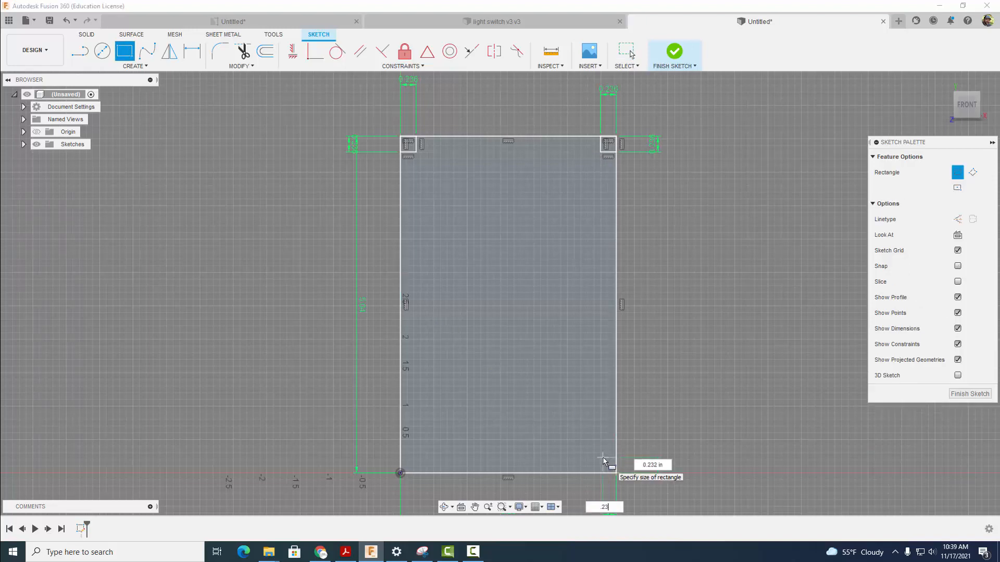
pyautogui.write('6')
pyautogui.press('Tab')
pyautogui.press('Return')
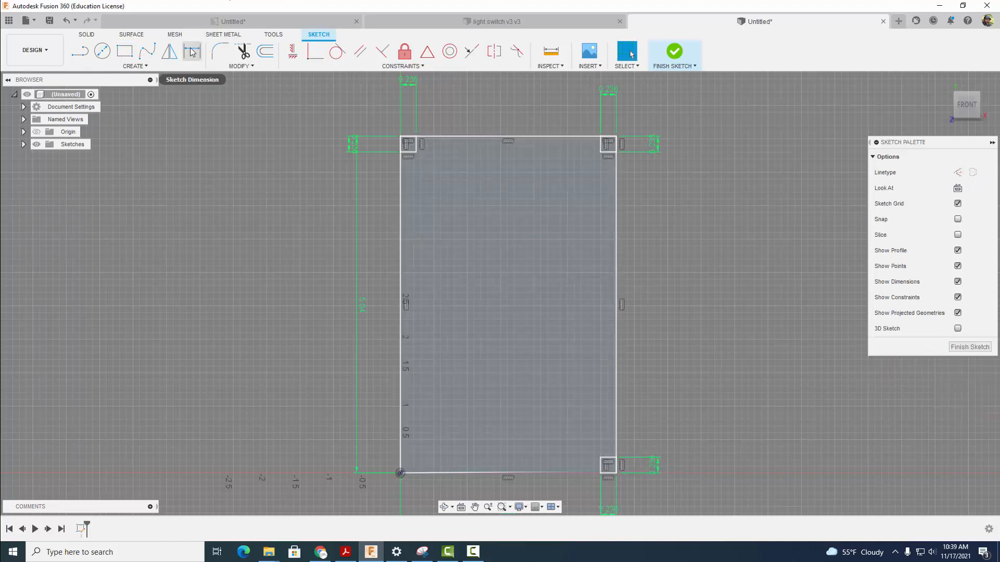
# Step: Draw a 0.236 in square inside the lower-left corner of the large rectangle, starting at the origin
pyautogui.click(125, 51)
pyautogui.click(400, 472)
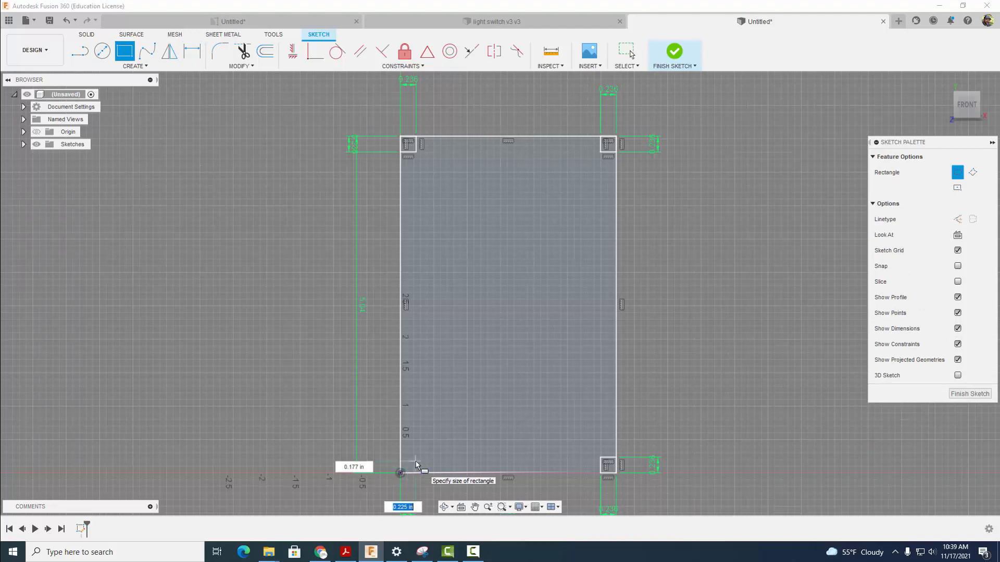
pyautogui.press('BackSpace')
pyautogui.press('Tab')
pyautogui.write('.236')
pyautogui.press('Return')
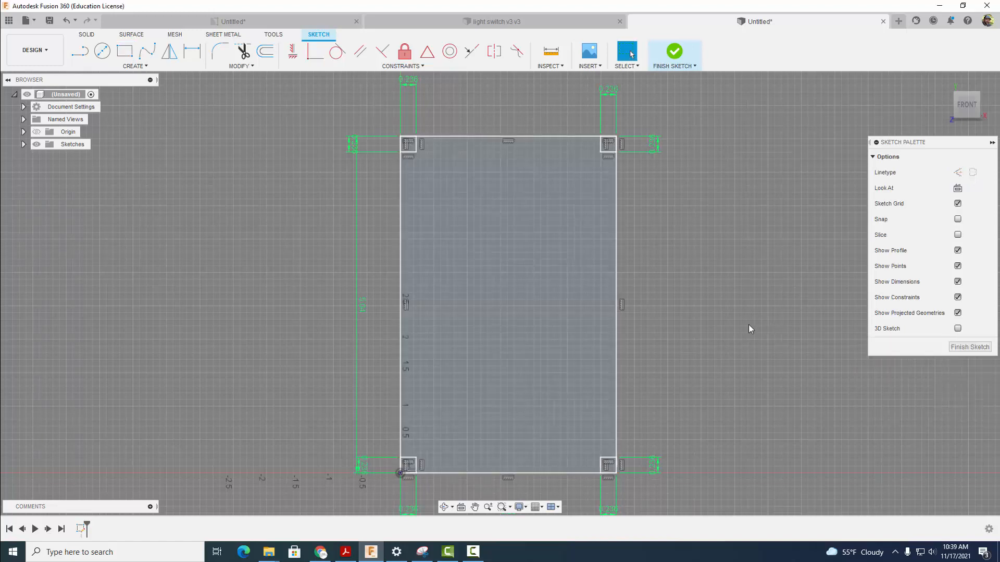
# Step: Trim away the outer edges of both upper corner squares so the rectangle's outline is notched there
pyautogui.scroll(-1, 750, 328)
pyautogui.moveTo(750, 328); pyautogui.dragTo(697, 309, button='middle')
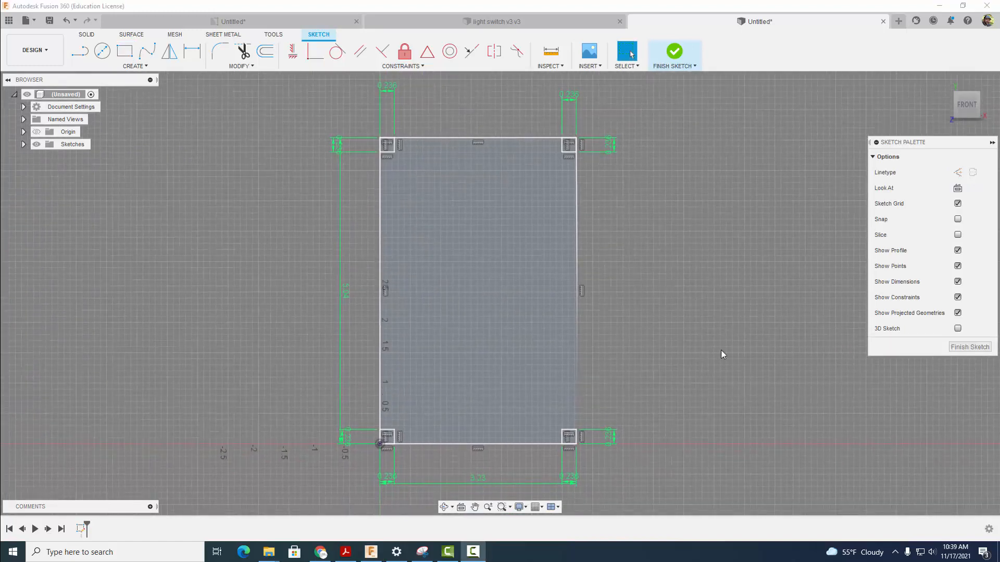
pyautogui.scroll(1, 722, 353)
pyautogui.scroll(-1, 722, 354)
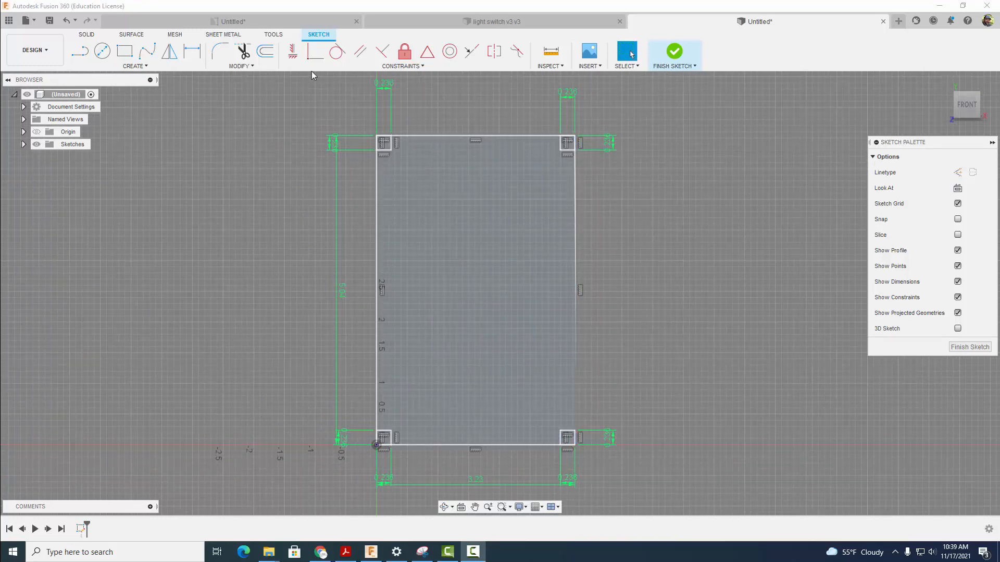
pyautogui.click(242, 51)
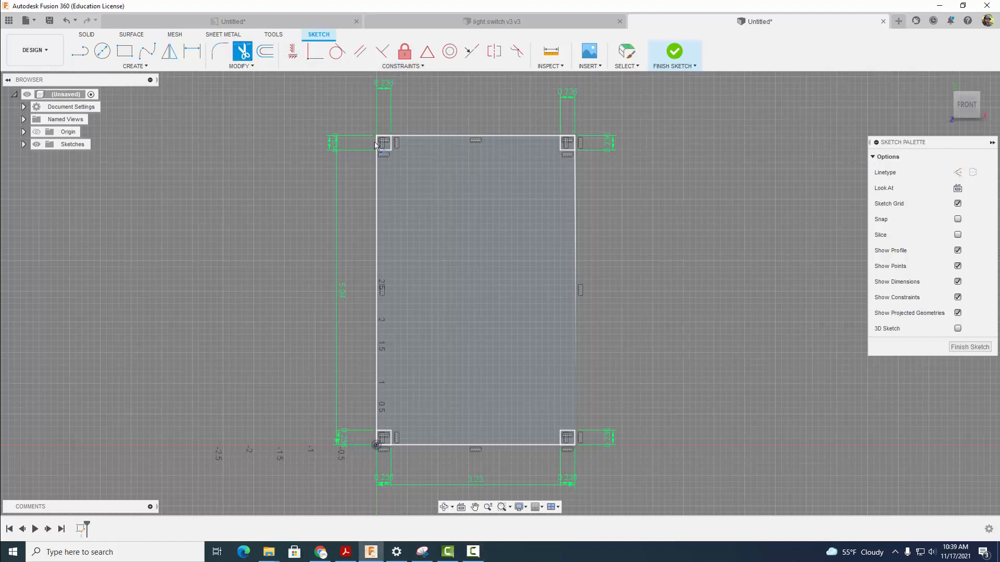
pyautogui.scroll(1, 376, 145)
pyautogui.scroll(1, 376, 143)
pyautogui.click(378, 143)
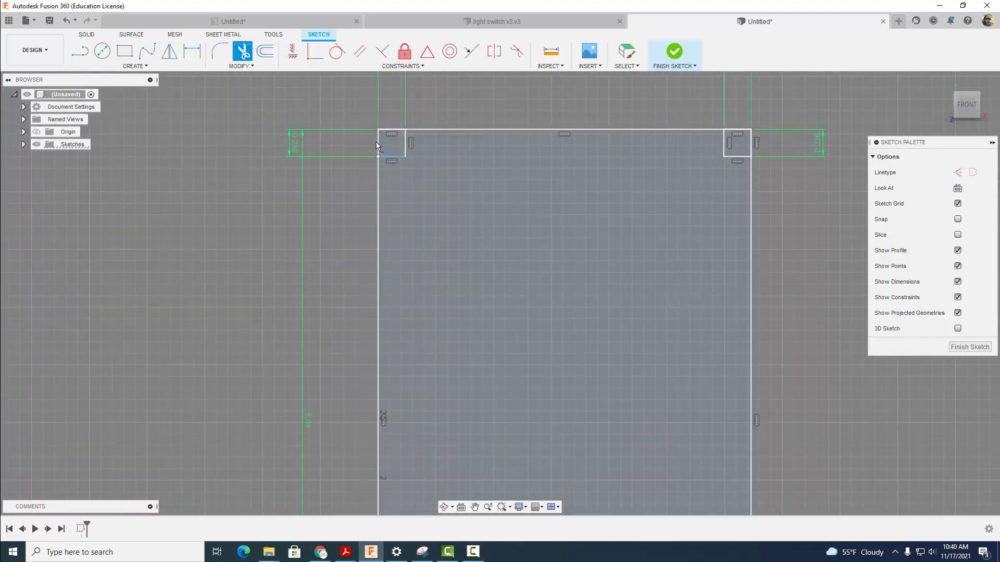
pyautogui.click(379, 140)
pyautogui.click(387, 130)
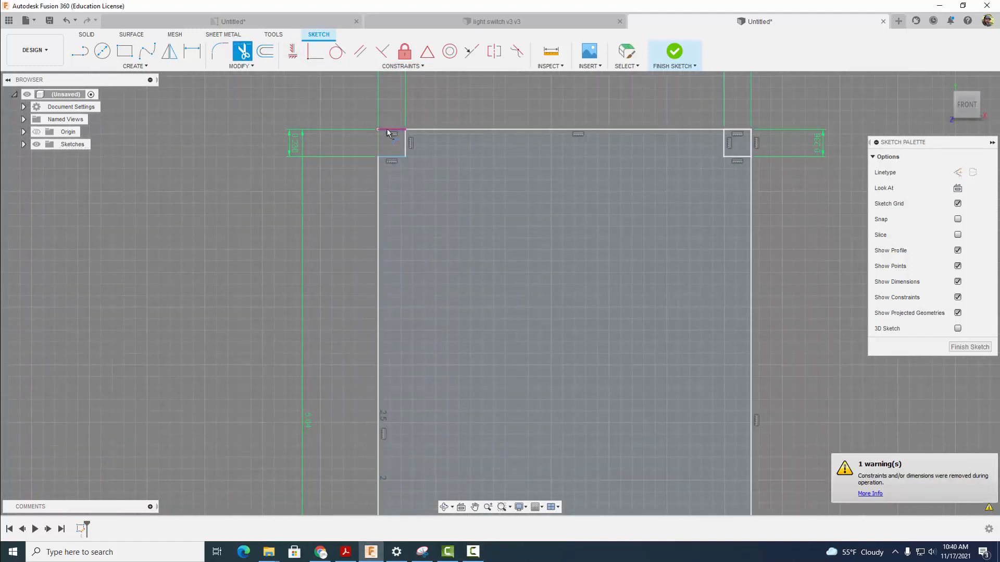
pyautogui.click(388, 130)
pyautogui.click(737, 130)
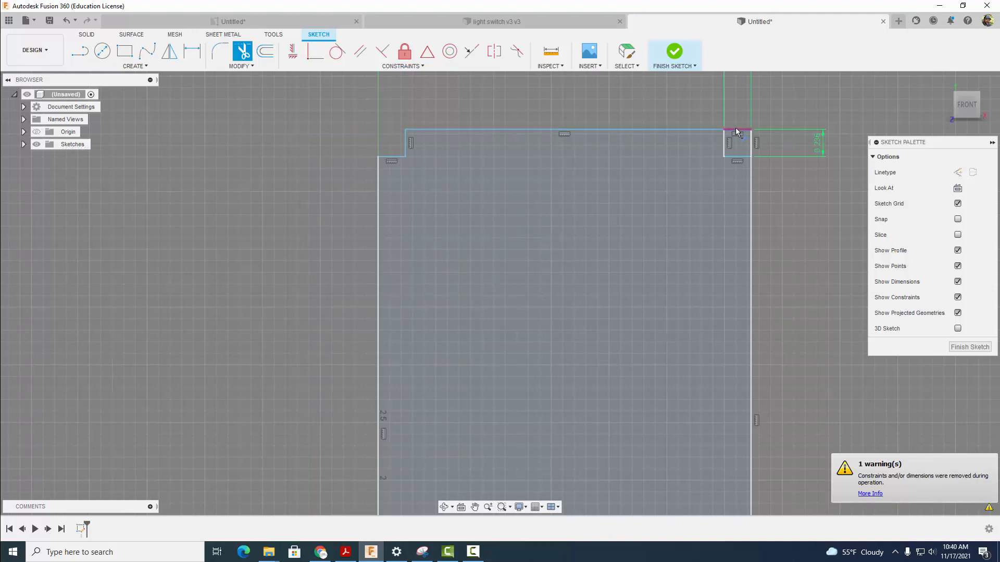
pyautogui.click(740, 130)
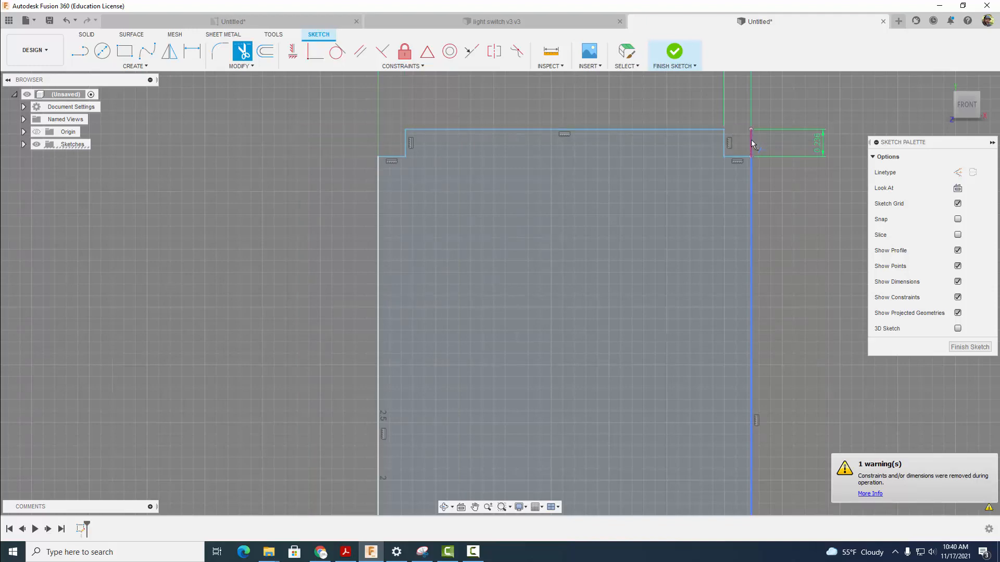
pyautogui.click(752, 144)
pyautogui.scroll(-2, 769, 190)
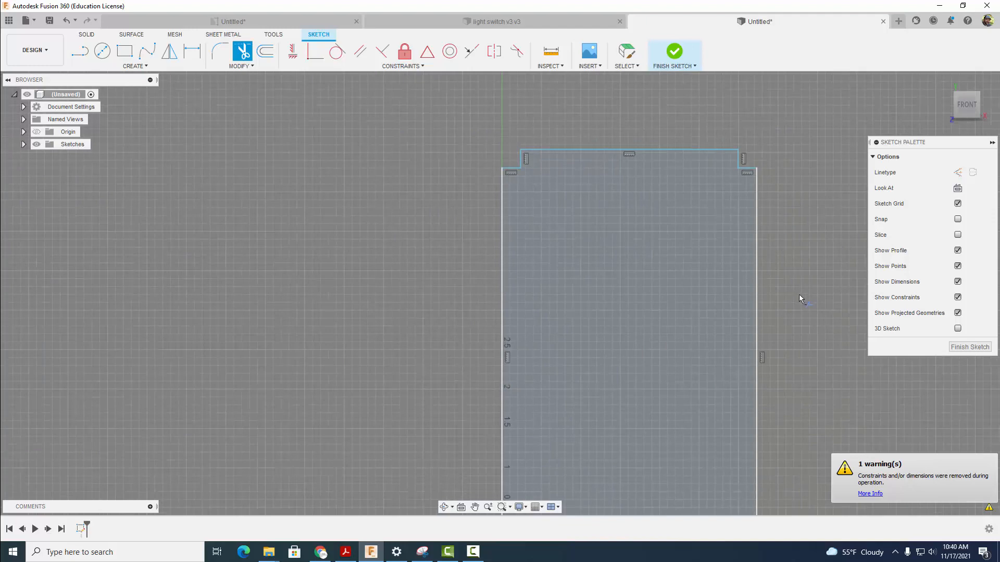
pyautogui.moveTo(799, 292); pyautogui.dragTo(730, 192, button='middle')
pyautogui.click(680, 428)
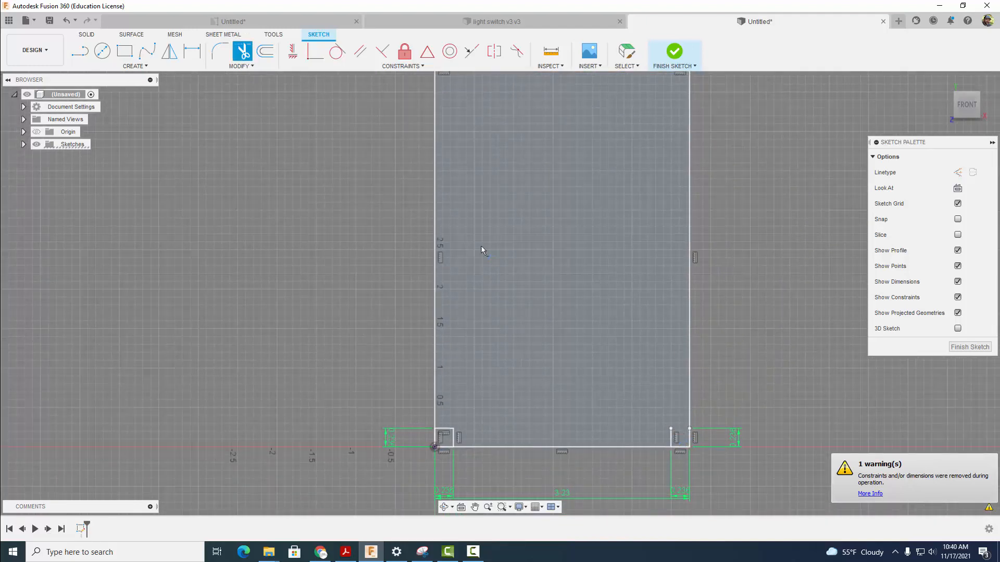
pyautogui.click(67, 22)
pyautogui.click(68, 22)
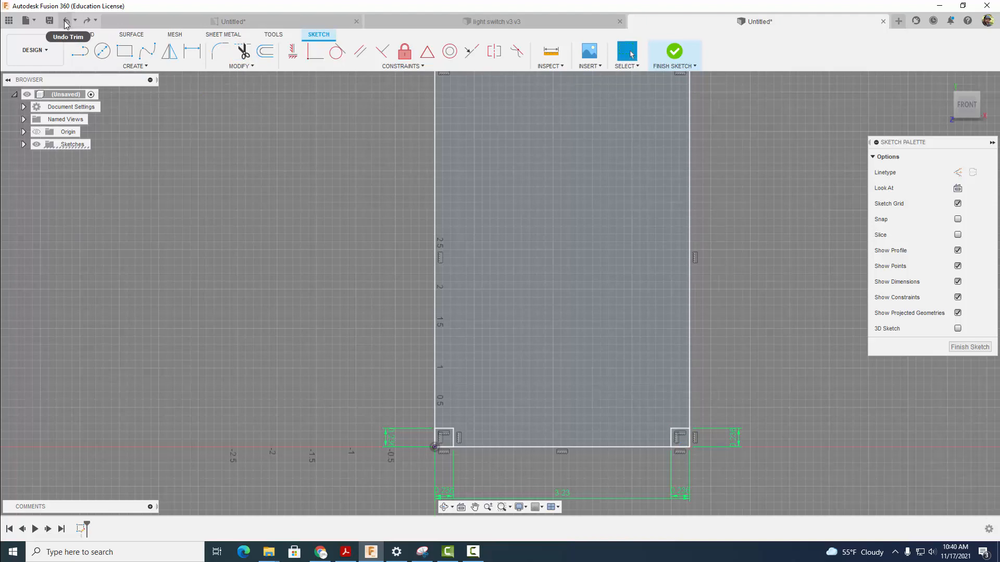
# Step: Trim away the outer edges of both lower corner squares so the plate outline is notched there
pyautogui.press('t')
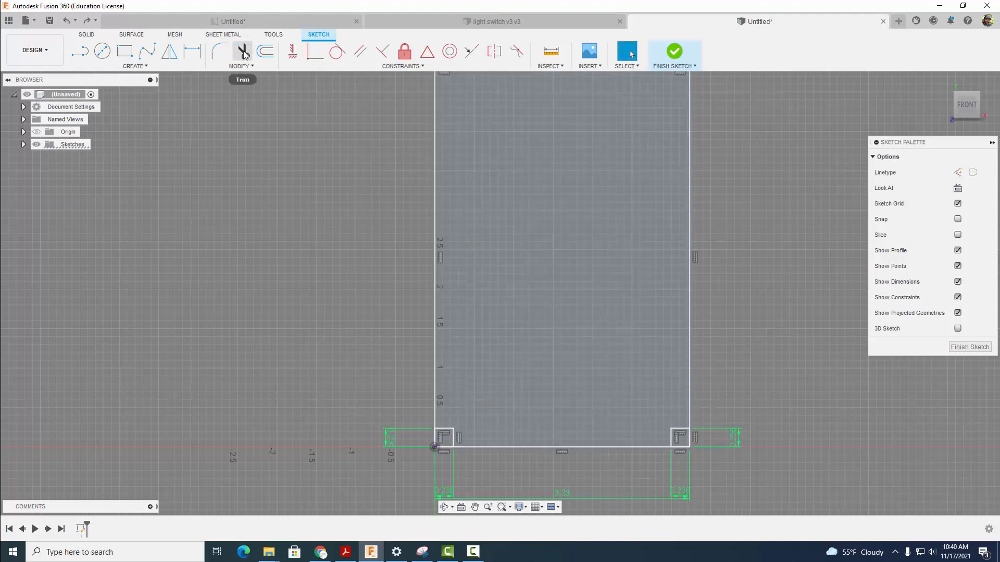
pyautogui.click(690, 440)
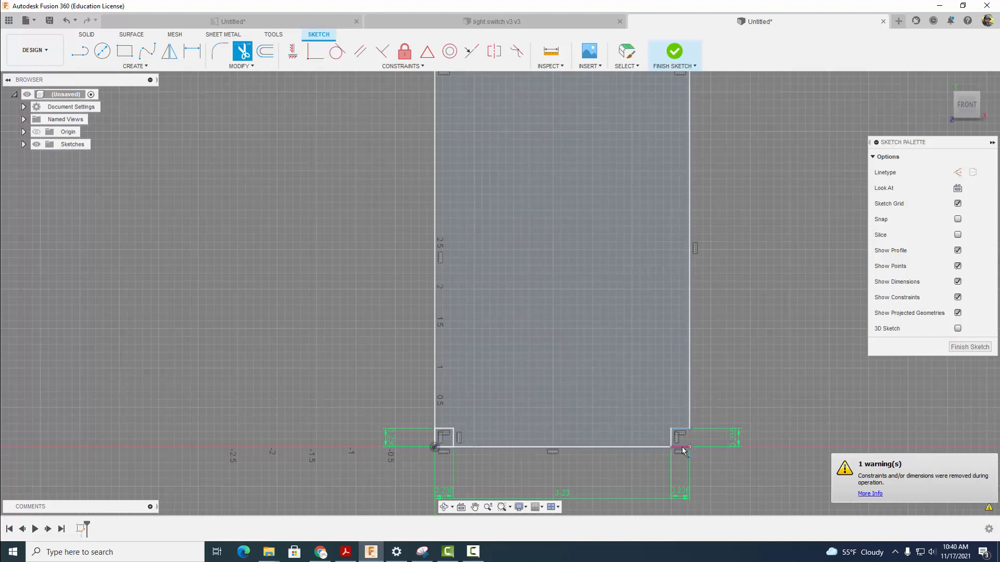
pyautogui.click(684, 447)
pyautogui.click(433, 432)
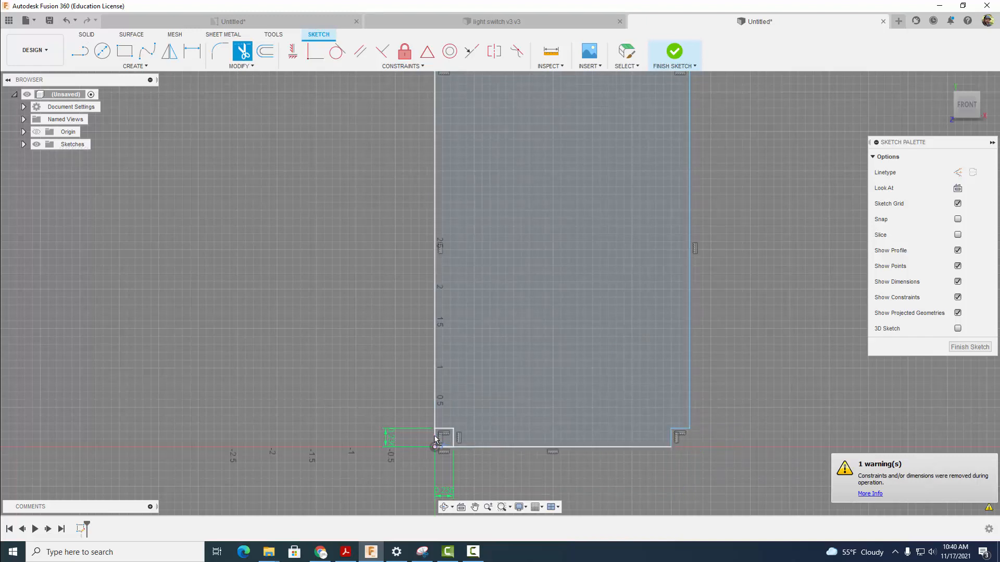
pyautogui.click(436, 438)
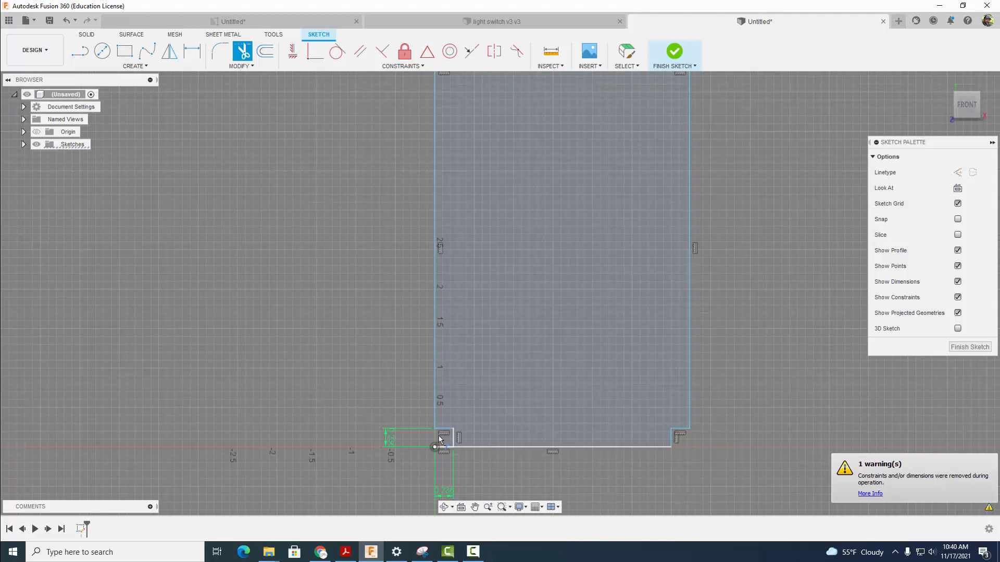
pyautogui.click(447, 448)
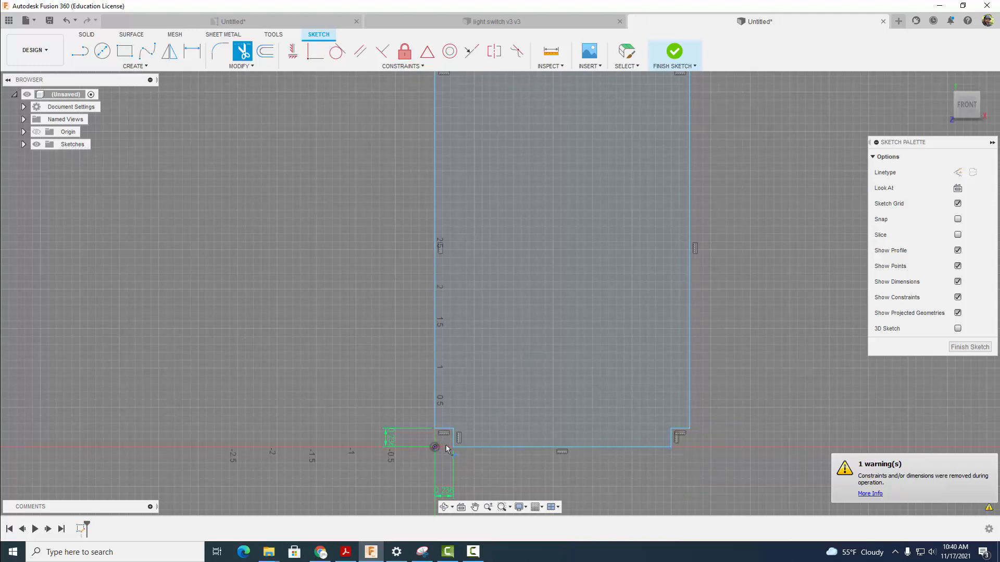
# Step: Dimension the height and width of the plate outline's upper-left corner notch
pyautogui.scroll(-3, 433, 367)
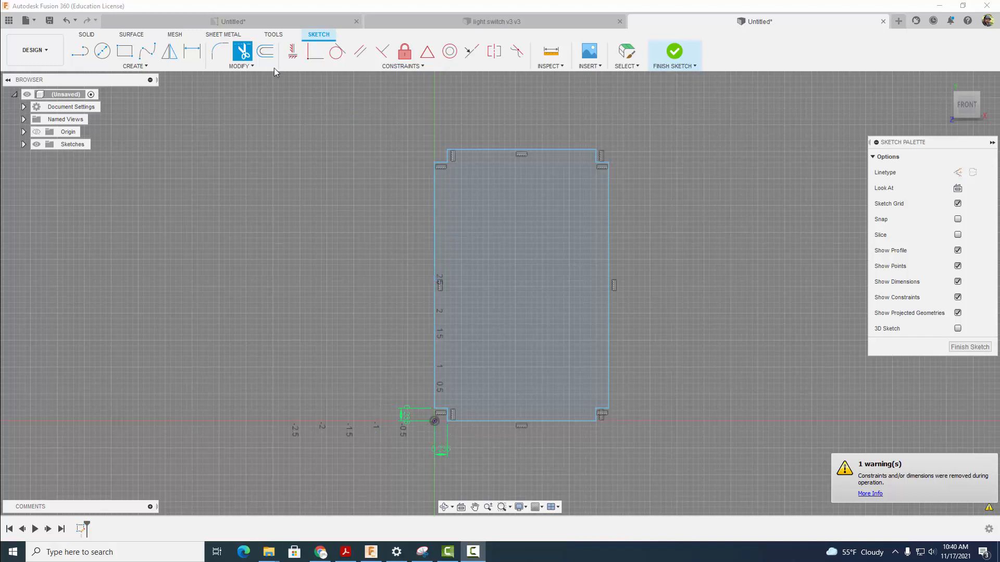
pyautogui.click(193, 50)
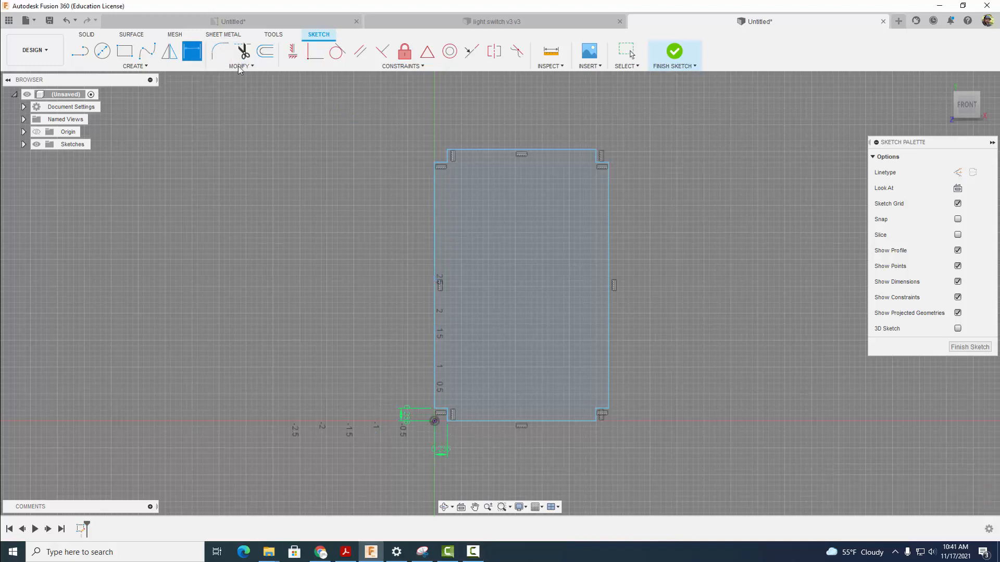
pyautogui.click(448, 156)
pyautogui.click(402, 155)
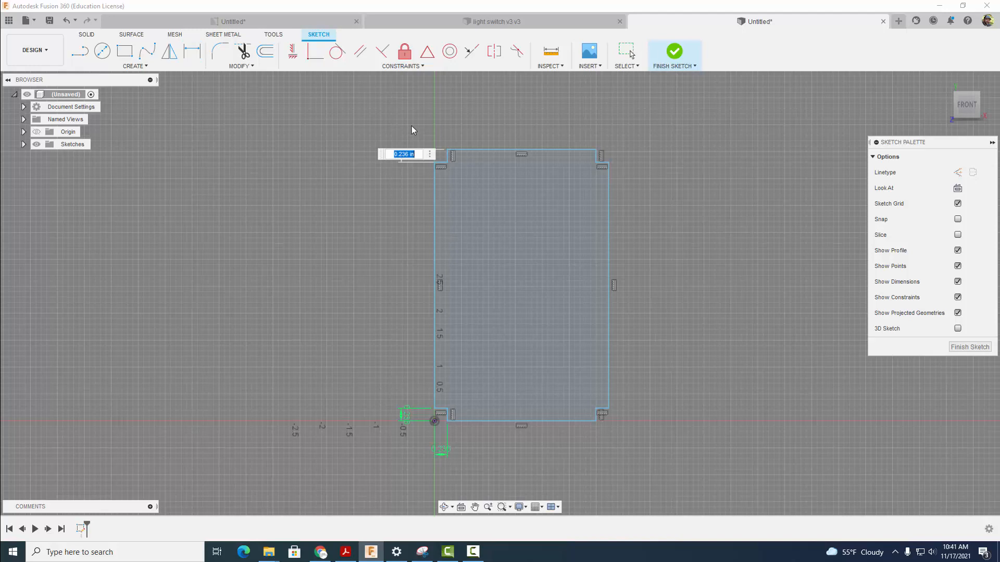
pyautogui.press('Return')
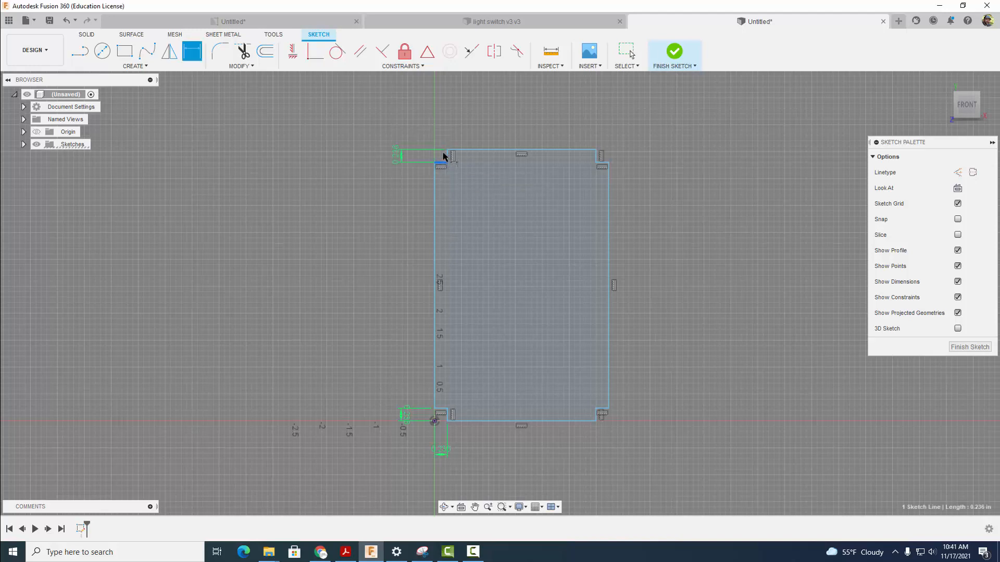
pyautogui.click(443, 155)
pyautogui.click(443, 124)
pyautogui.press('Return')
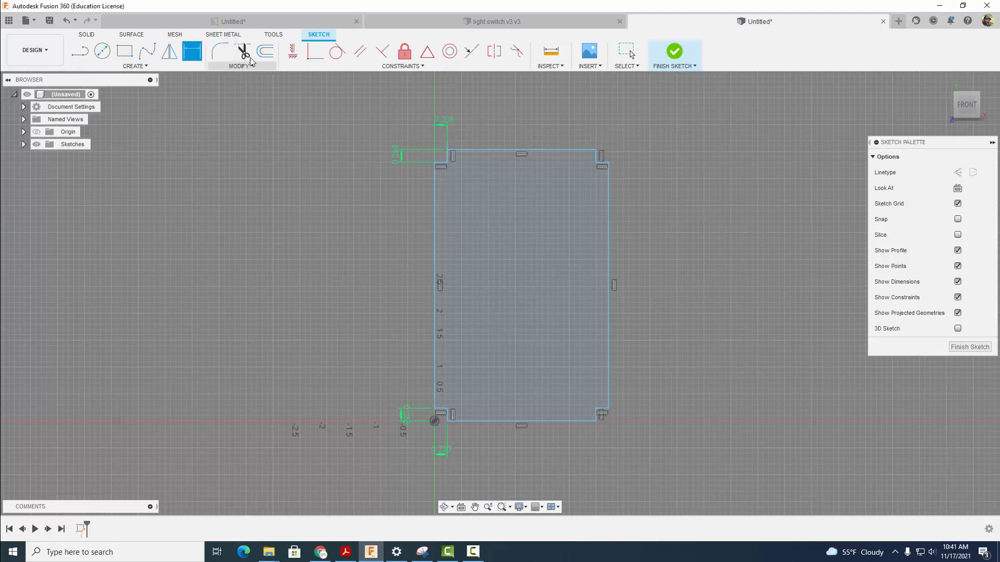
# Step: Dimension the width and height of the upper-right and lower-right corner notches
pyautogui.click(600, 157)
pyautogui.click(604, 141)
pyautogui.press('Return')
pyautogui.click(602, 412)
pyautogui.click(603, 439)
pyautogui.press('Return')
pyautogui.click(600, 414)
pyautogui.click(649, 415)
pyautogui.press('Return')
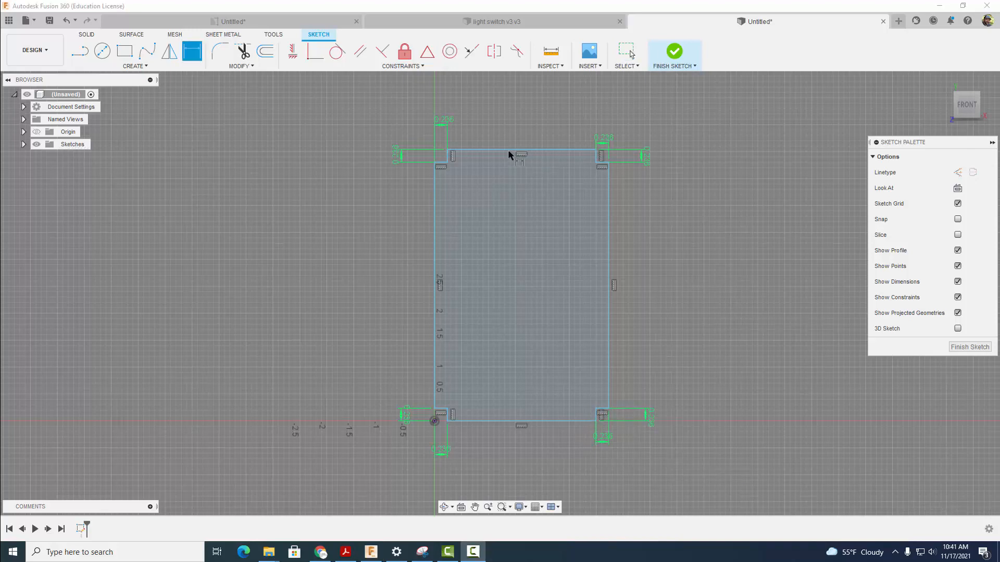
# Step: Dimension the plate outline's overall height between its top and bottom edges and its overall width between its side edges
pyautogui.click(470, 150)
pyautogui.click(485, 420)
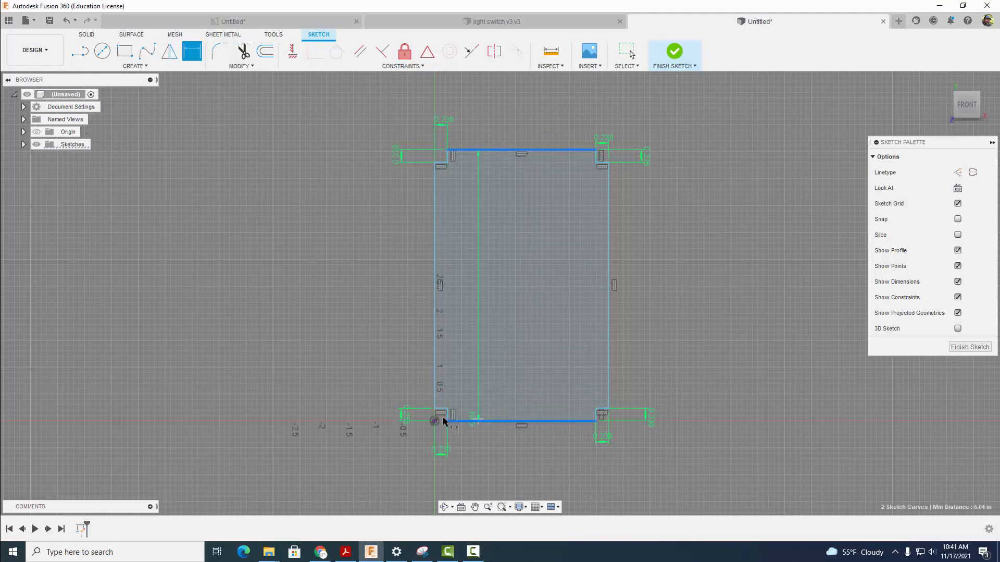
pyautogui.click(339, 404)
pyautogui.press('Return')
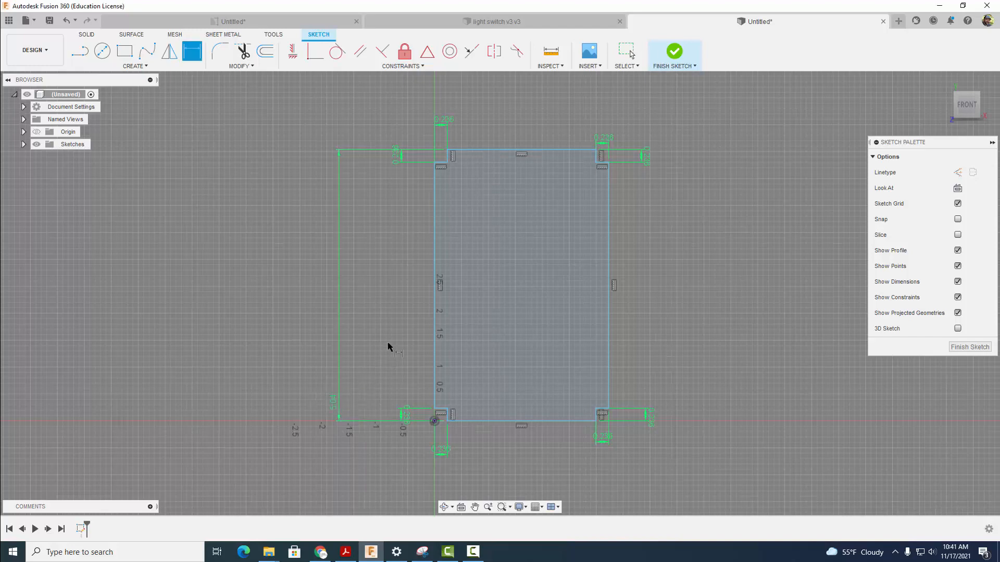
pyautogui.click(434, 285)
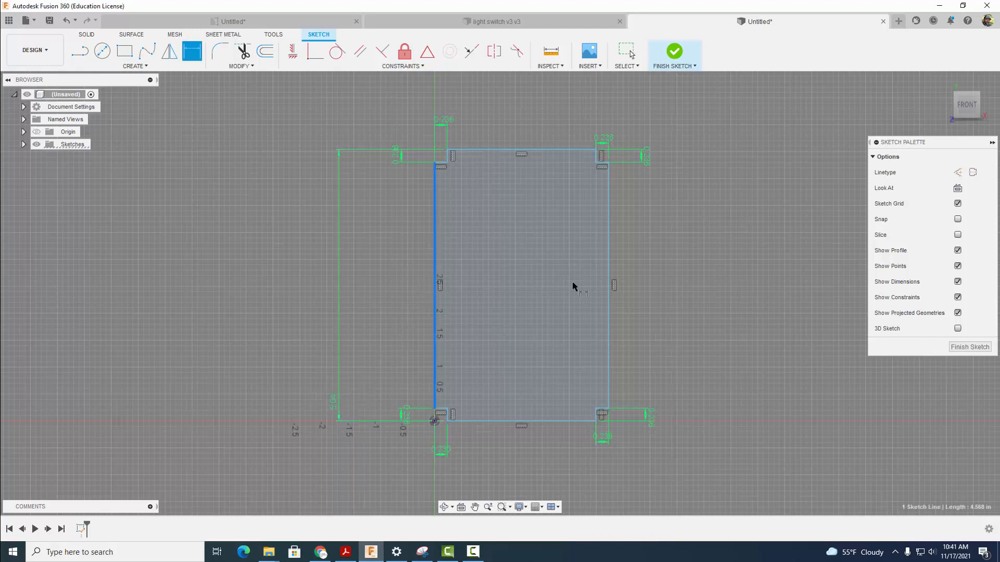
pyautogui.click(606, 286)
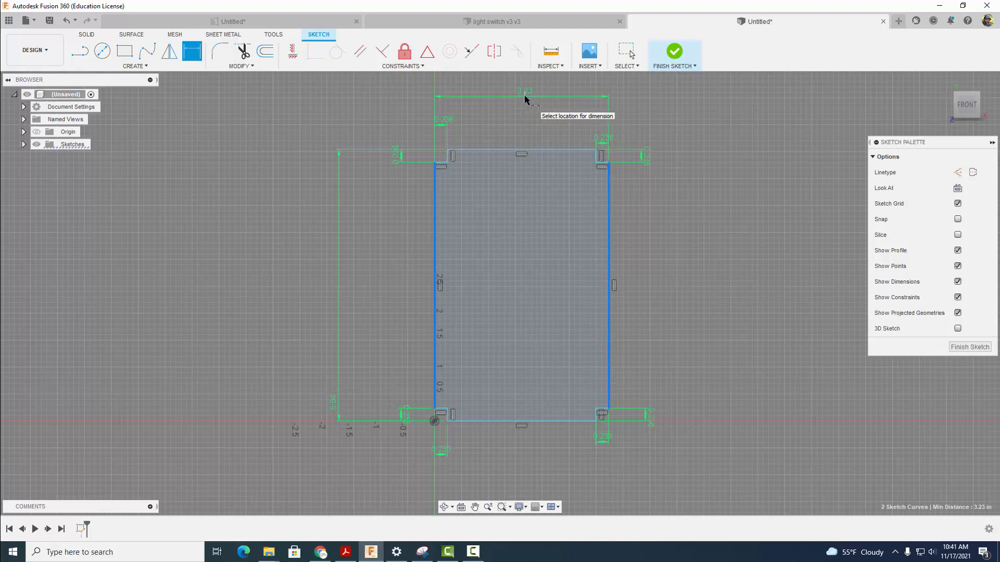
pyautogui.click(525, 94)
pyautogui.press('Return')
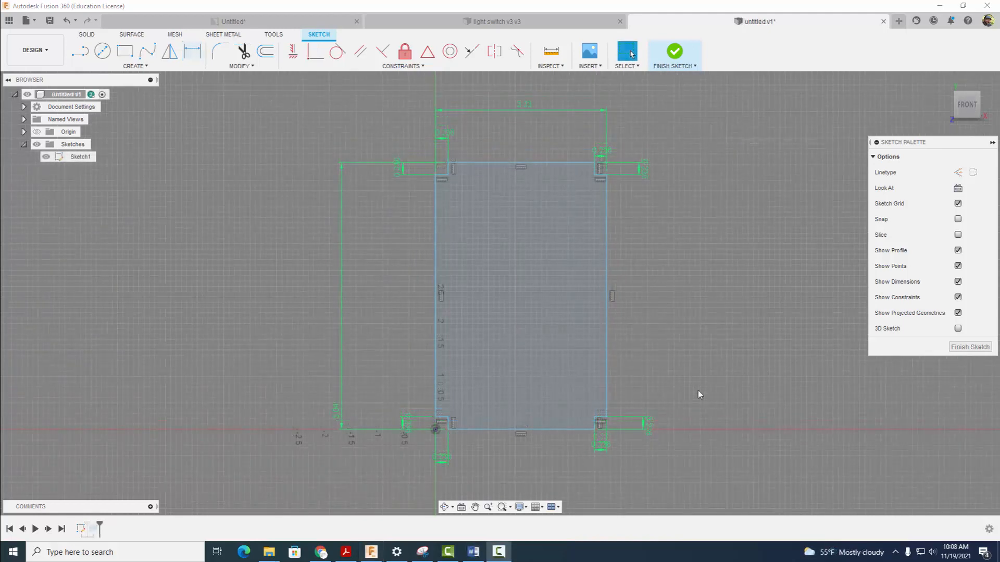
# Step: Draw an upright rectangle about 0.75 in wide near the middle of the plate for the switch opening
pyautogui.press('r')
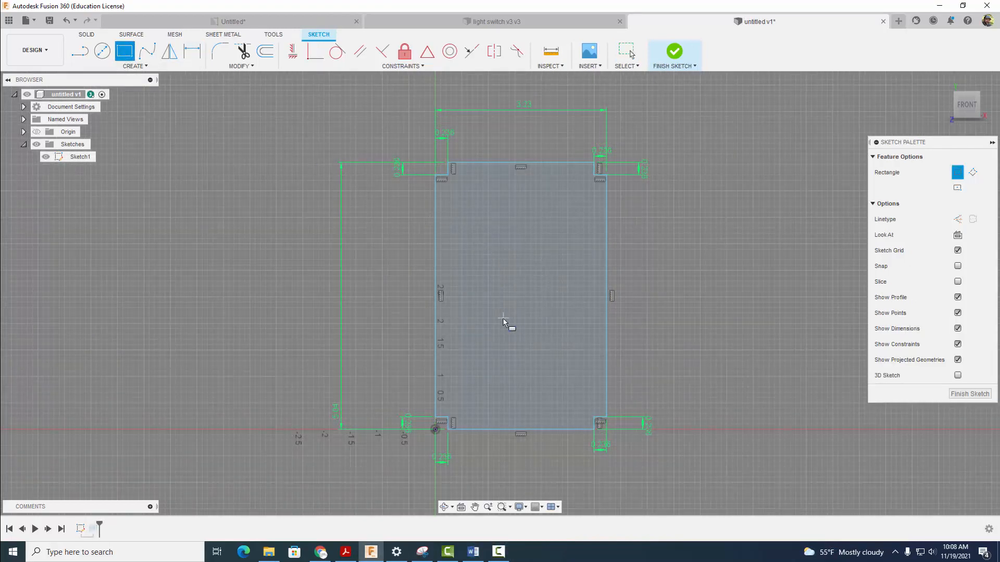
pyautogui.click(521, 312)
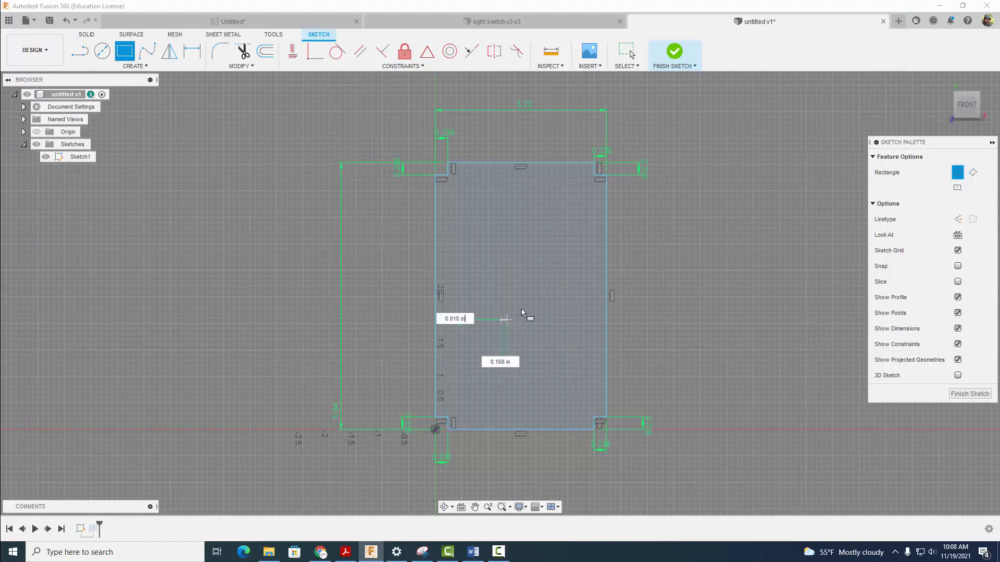
pyautogui.click(540, 254)
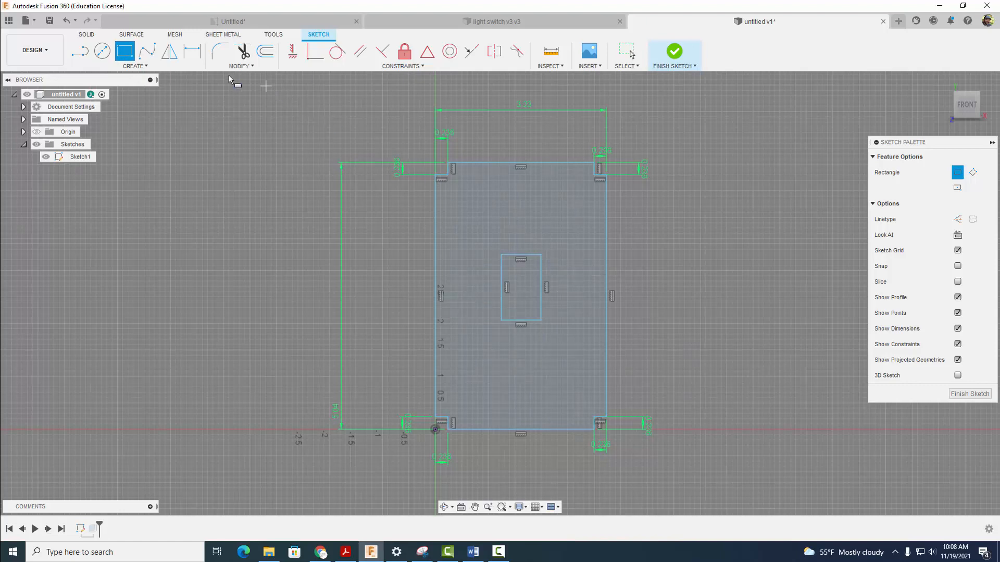
# Step: Dimension the inner rectangle's left edge at 1.41 in from the plate's left edge
pyautogui.click(192, 51)
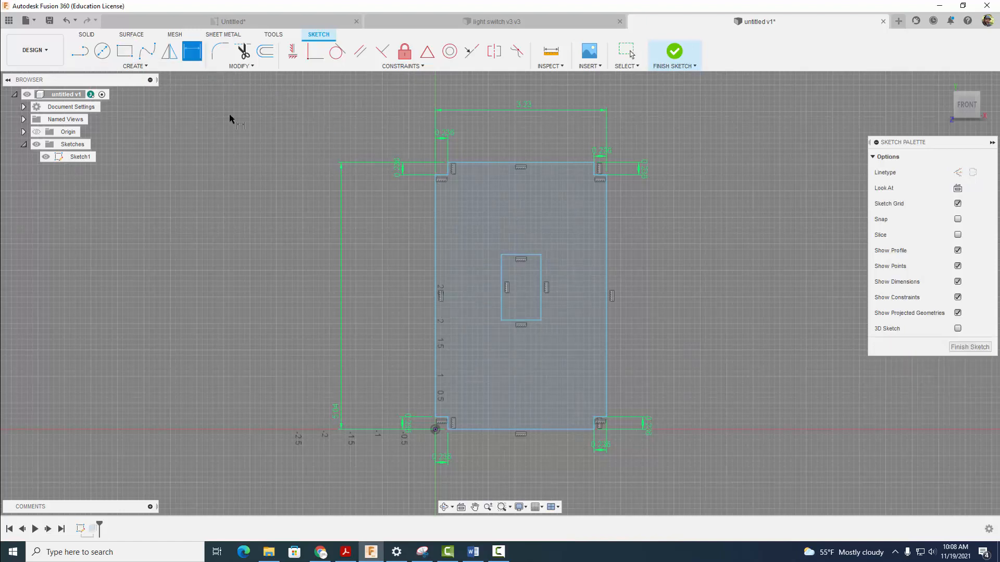
pyautogui.click(502, 287)
pyautogui.click(436, 299)
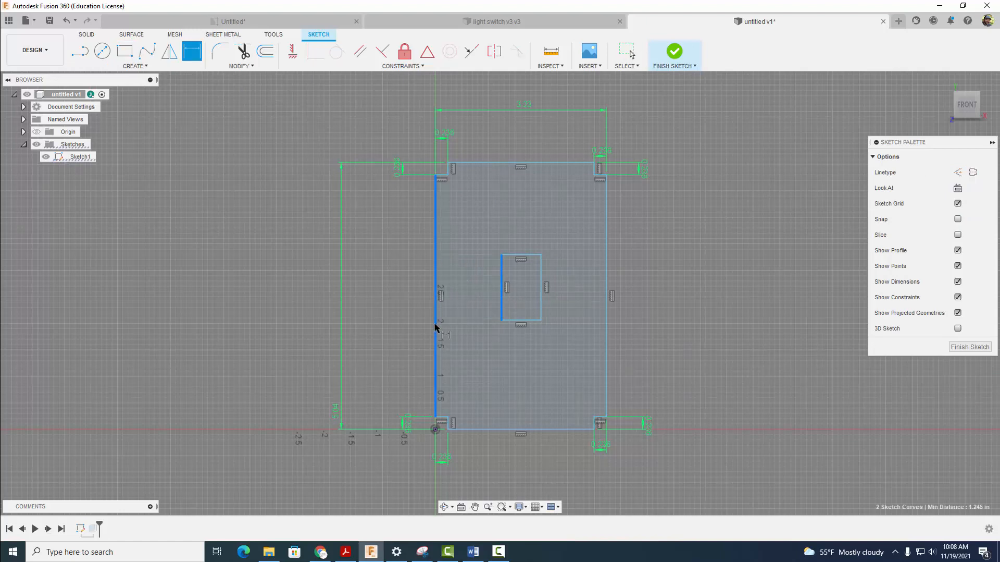
pyautogui.click(467, 482)
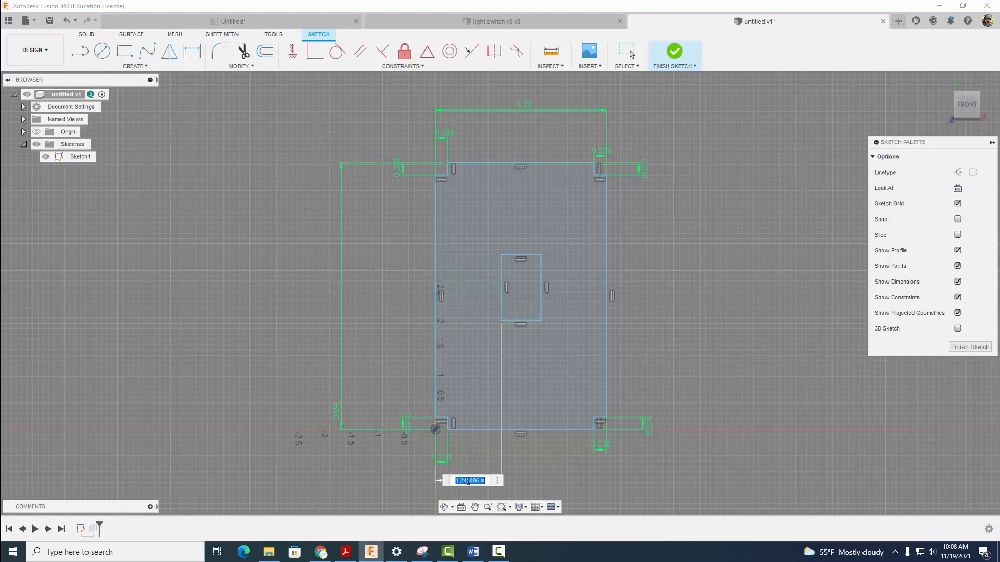
pyautogui.write('1.41')
pyautogui.press('Return')
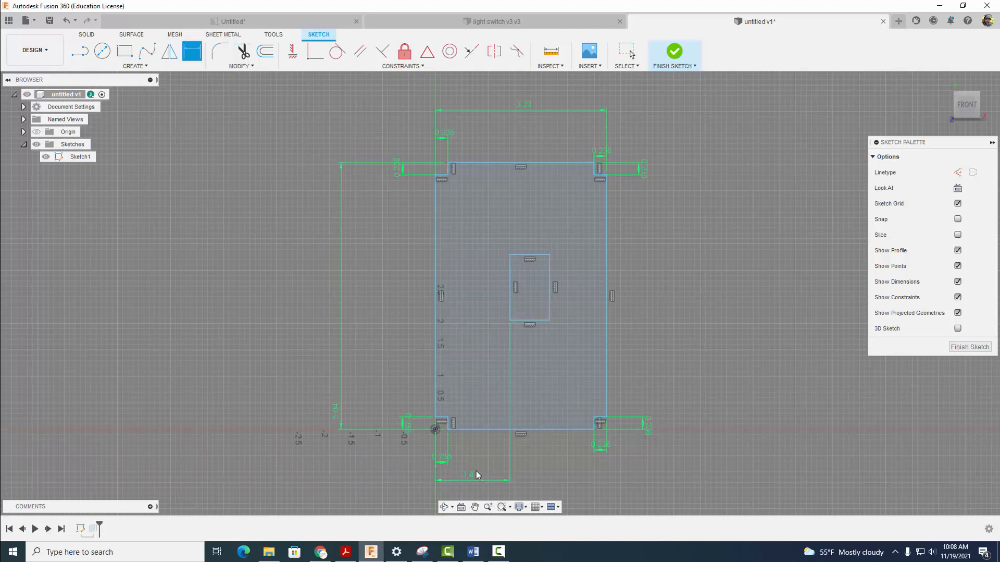
# Step: Dimension the inner rectangle's bottom edge at 2.09 in above the plate's bottom edge
pyautogui.click(527, 319)
pyautogui.click(539, 428)
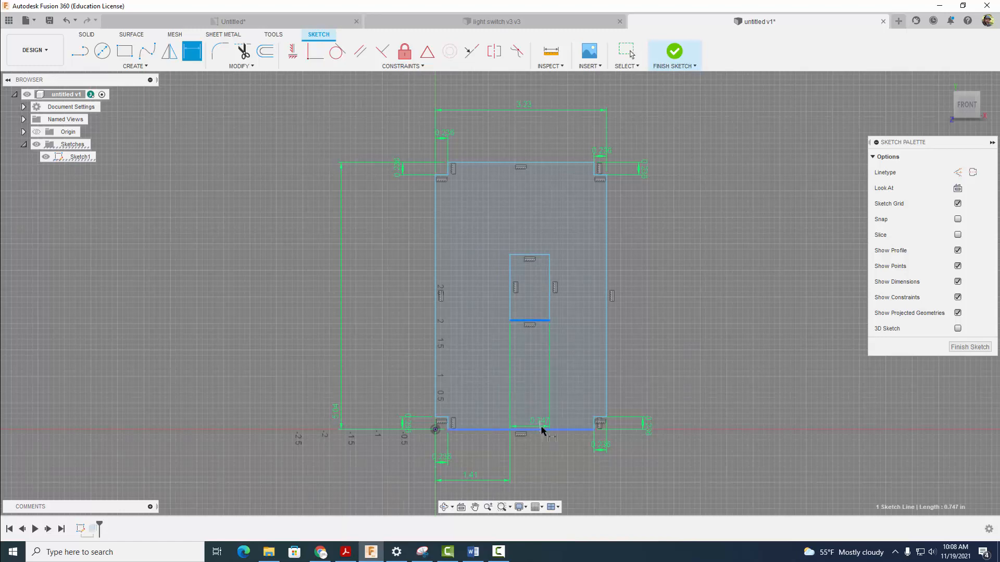
pyautogui.click(729, 398)
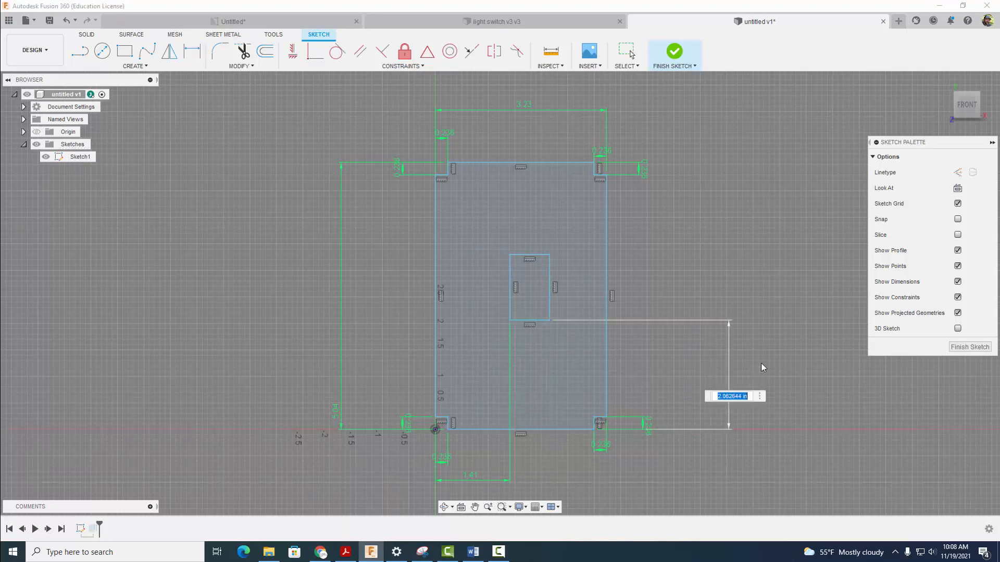
pyautogui.write('2.09')
pyautogui.press('Return')
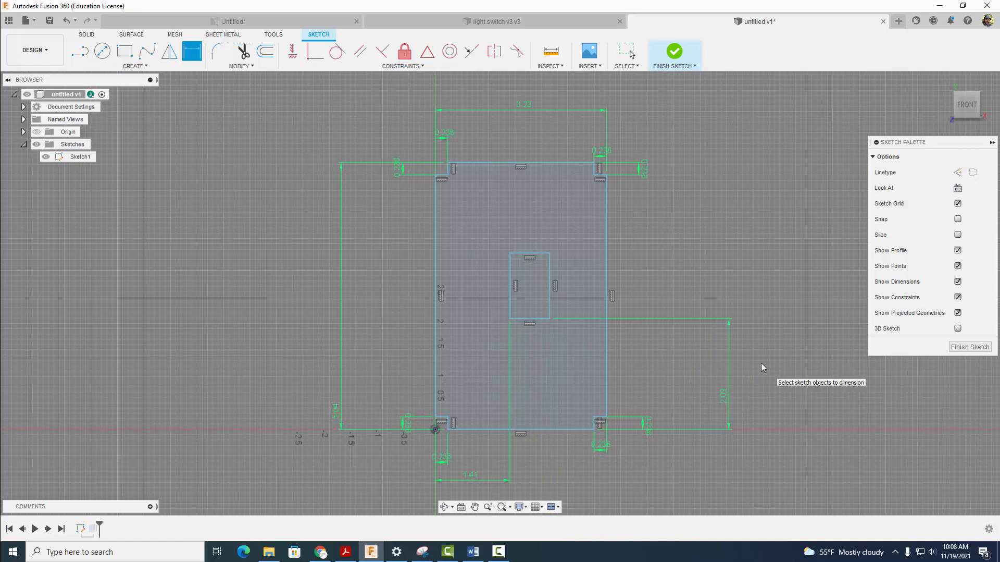
# Step: Dimension the inner rectangle to 0.41 in wide and 0.984 in high
pyautogui.click(510, 282)
pyautogui.click(549, 279)
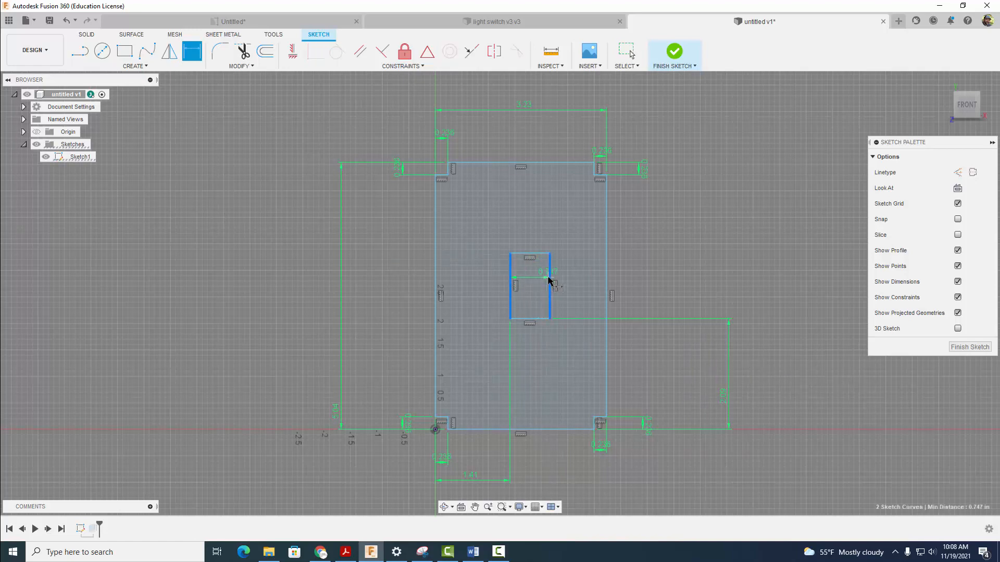
pyautogui.click(530, 235)
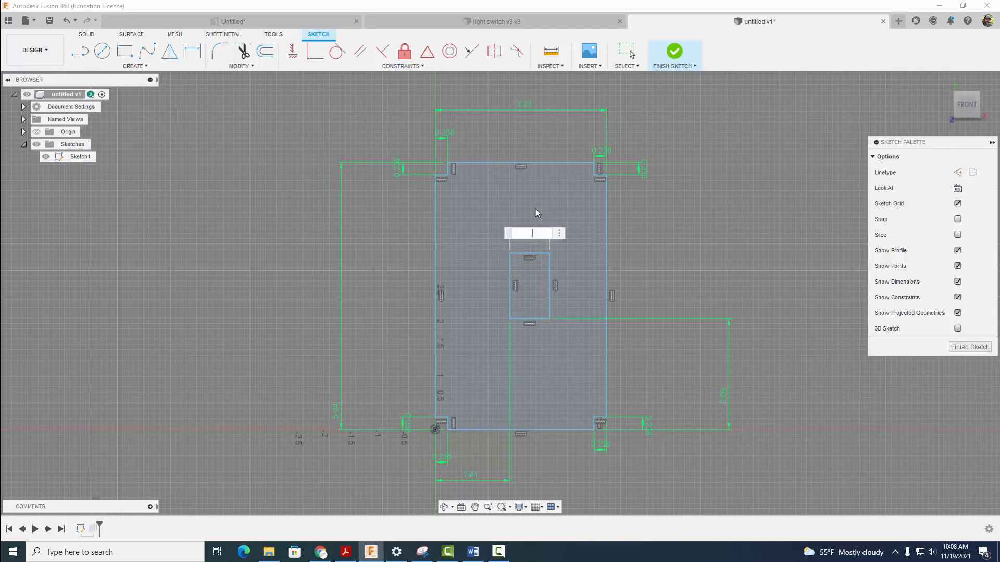
pyautogui.write('.41')
pyautogui.press('Return')
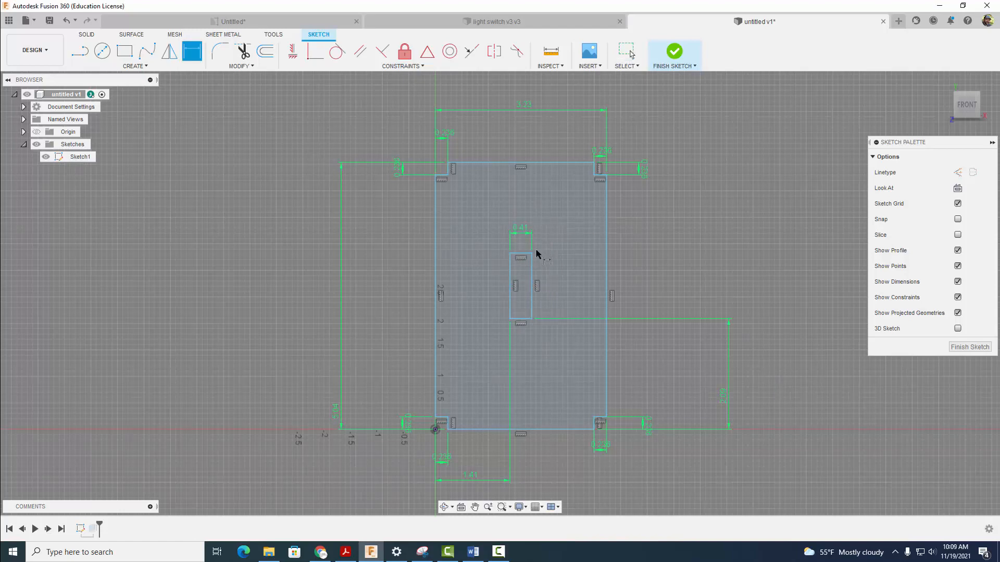
pyautogui.click(521, 253)
pyautogui.click(521, 319)
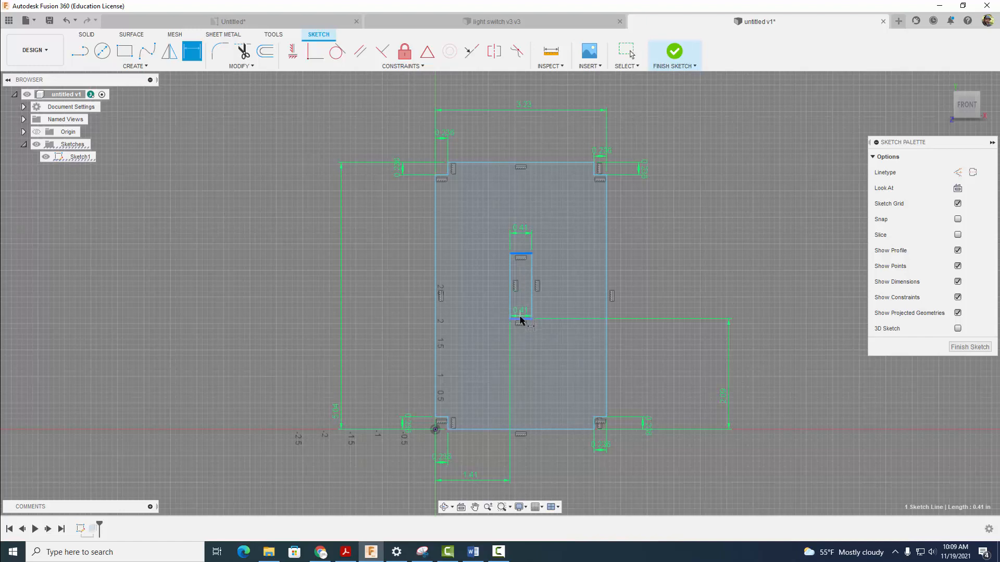
pyautogui.click(497, 281)
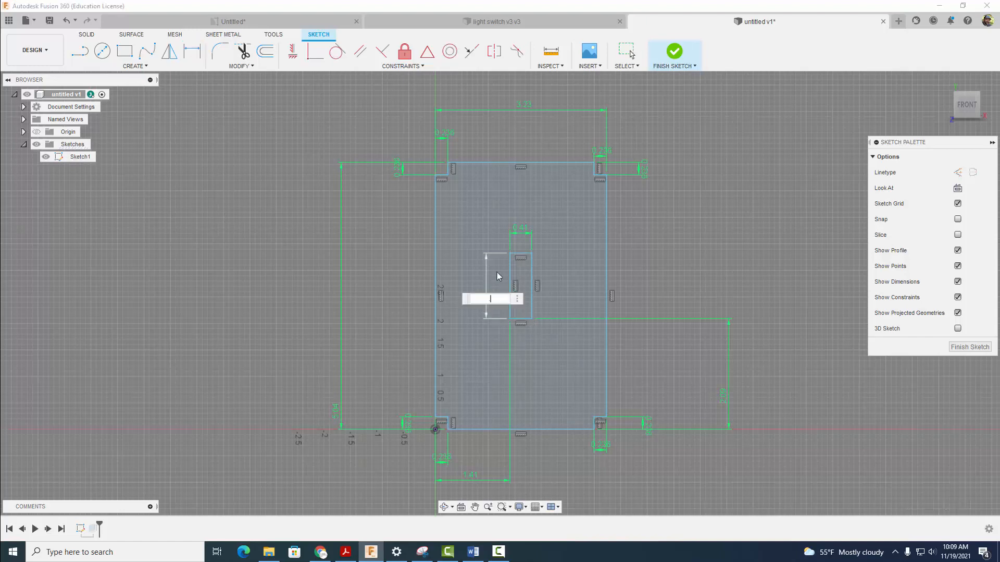
pyautogui.press('Return')
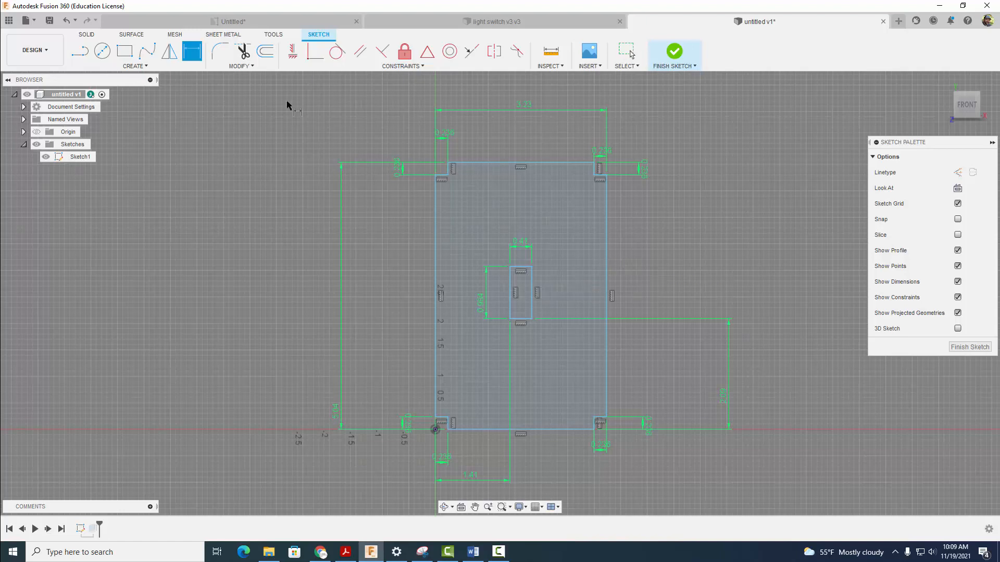
# Step: Draw a 0.04 in diameter circle centred above the inner rectangle, between it and the plate's top edge
pyautogui.click(102, 50)
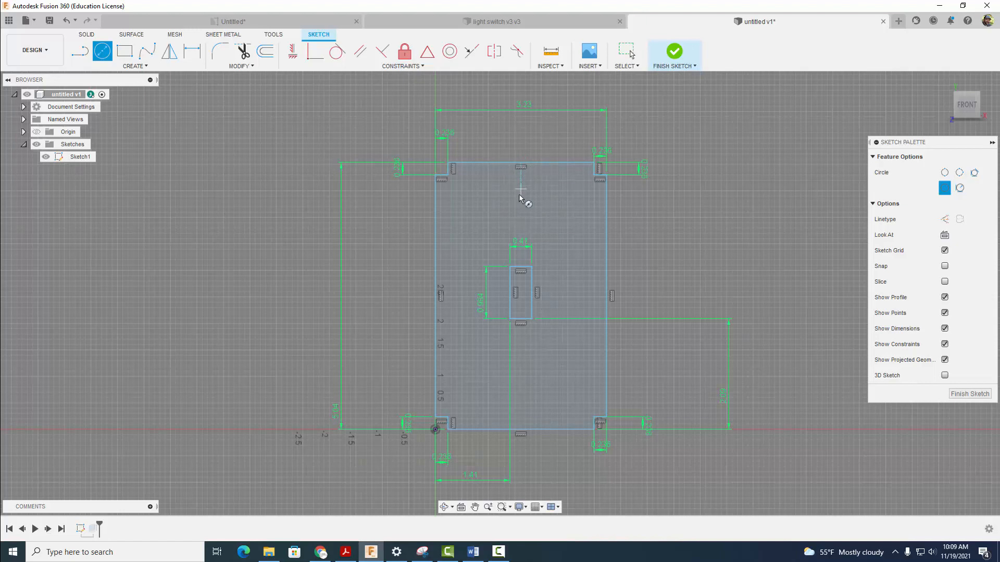
pyautogui.click(521, 216)
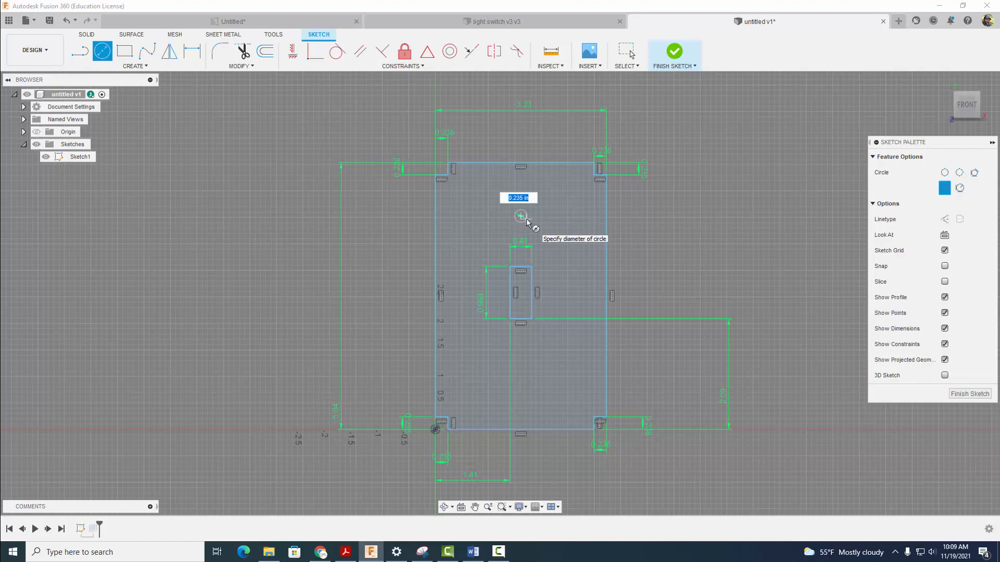
pyautogui.write('.04')
pyautogui.press('Return')
pyautogui.press('Escape')
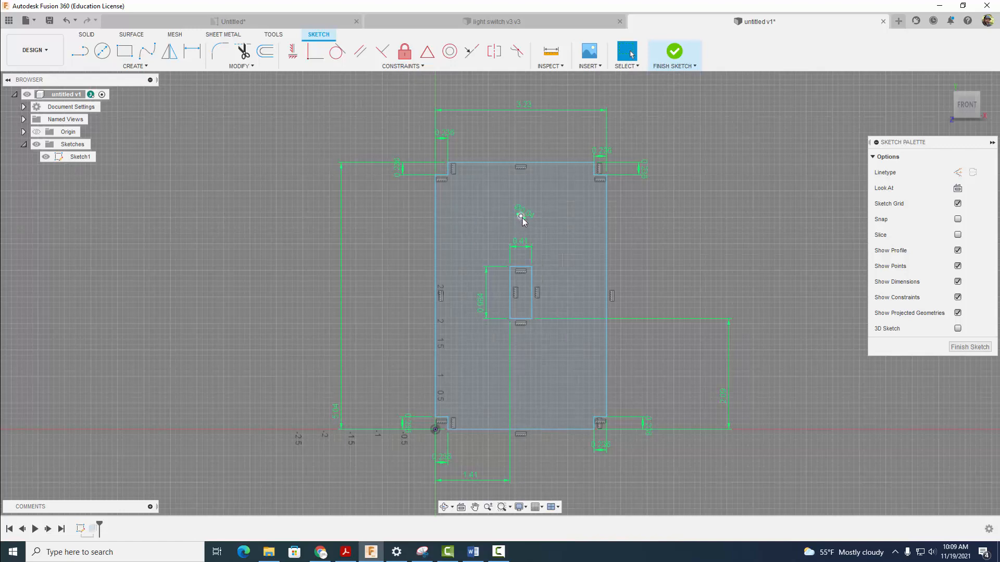
# Step: Draw a 0.04 in diameter circle centred below the inner rectangle, between it and the plate's bottom edge
pyautogui.click(102, 53)
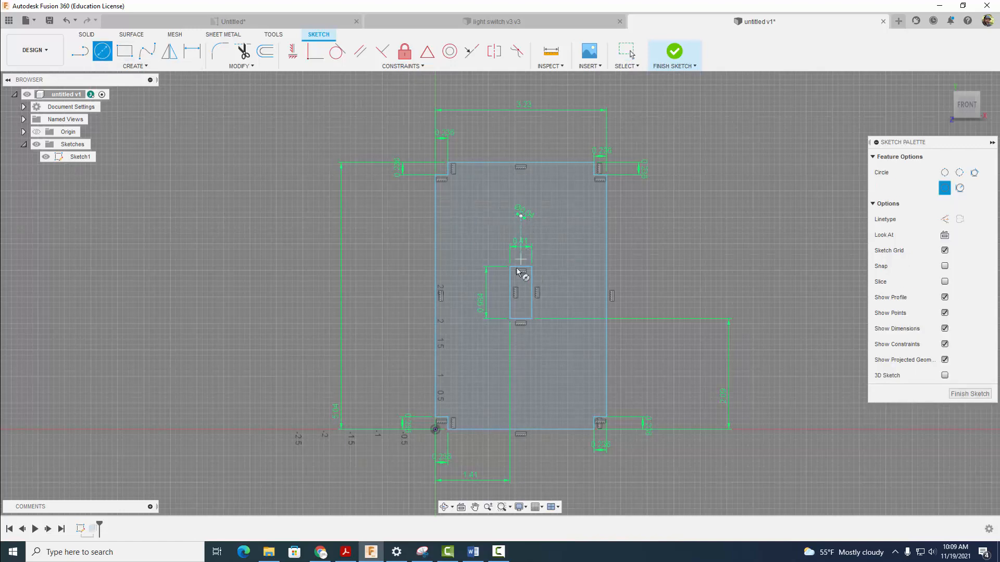
pyautogui.click(521, 355)
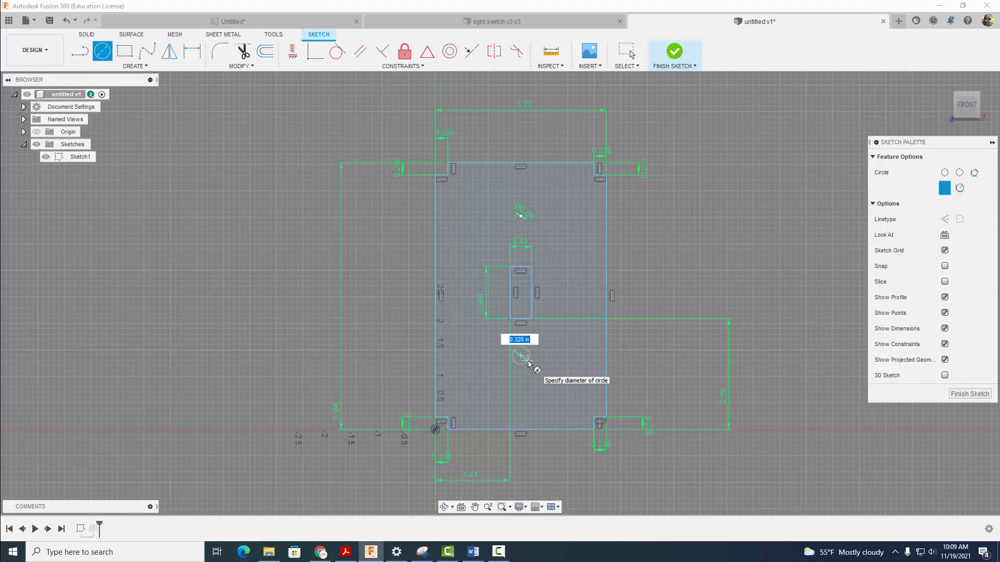
pyautogui.write('0.04')
pyautogui.press('Return')
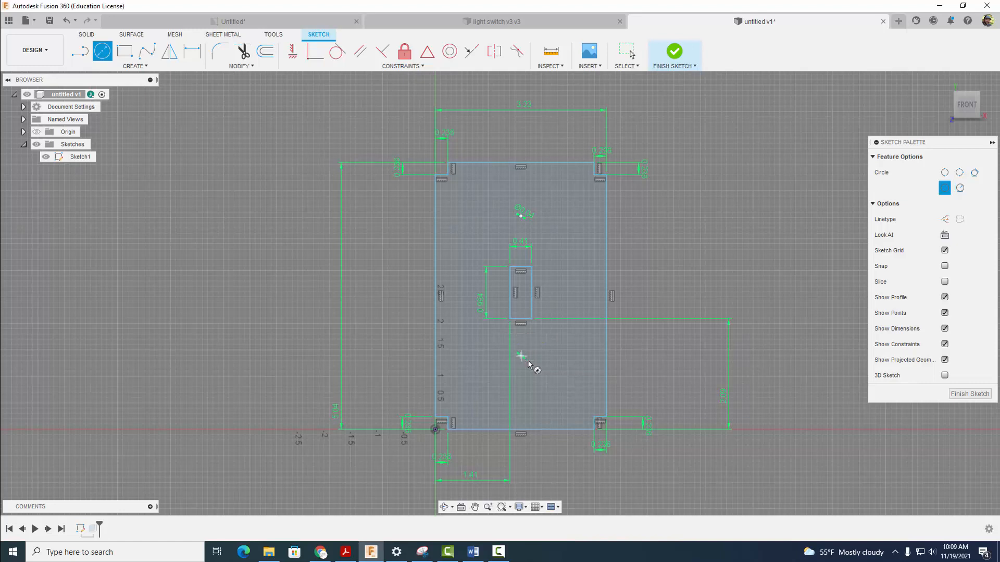
# Step: Dimension the upper circle's centre at 1.3 in below the plate's top edge
pyautogui.click(198, 48)
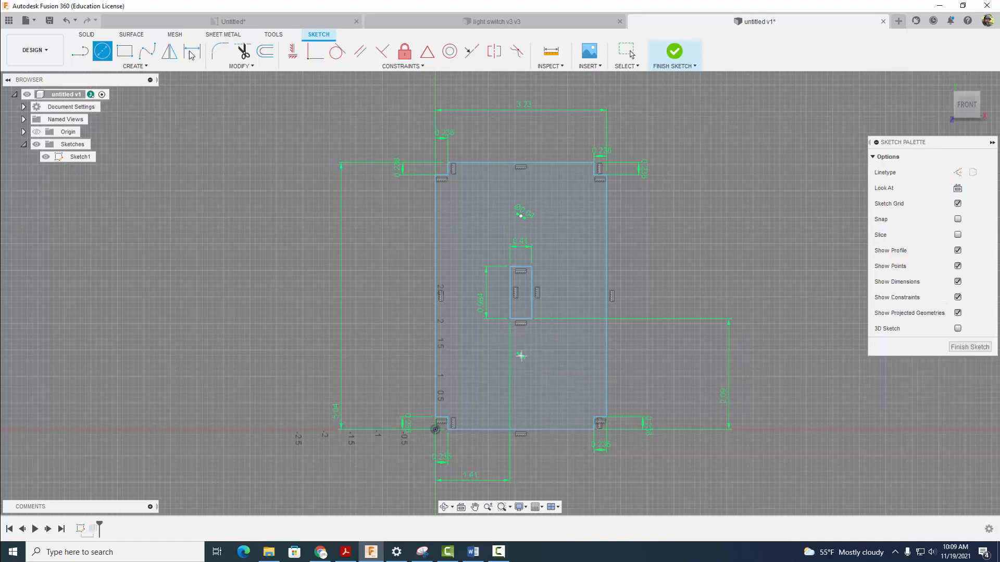
pyautogui.scroll(2, 518, 207)
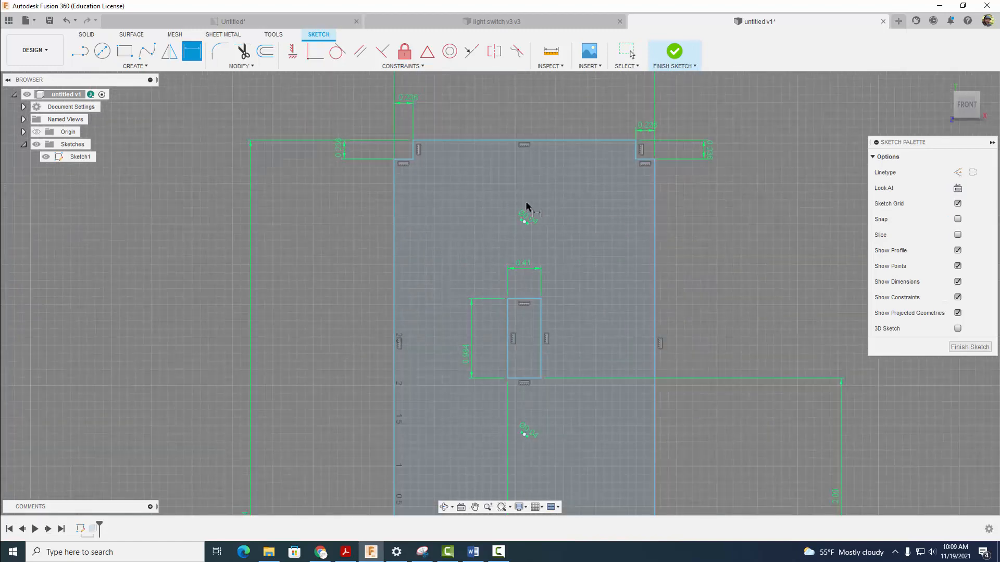
pyautogui.click(520, 140)
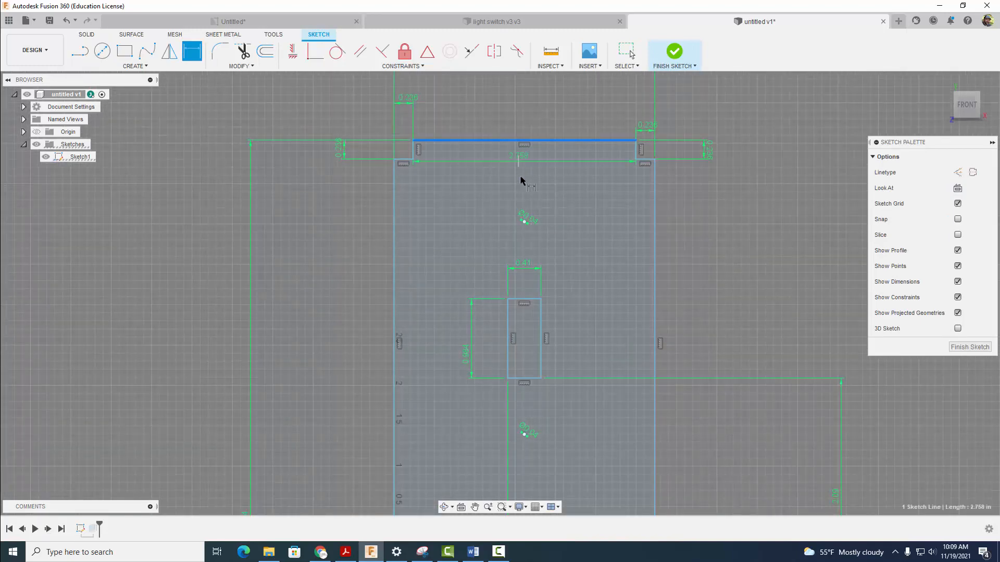
pyautogui.click(525, 222)
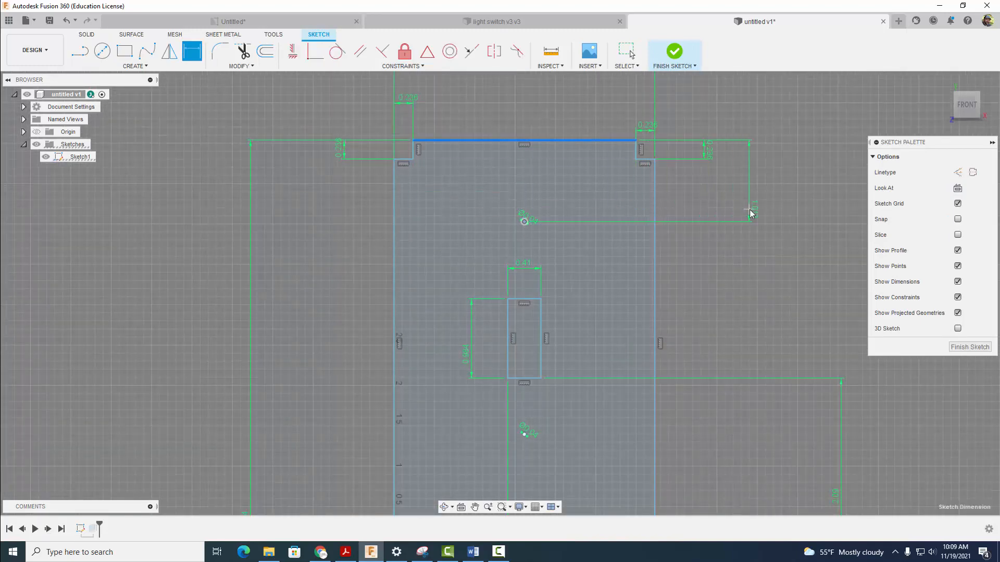
pyautogui.click(751, 211)
pyautogui.write('1.3')
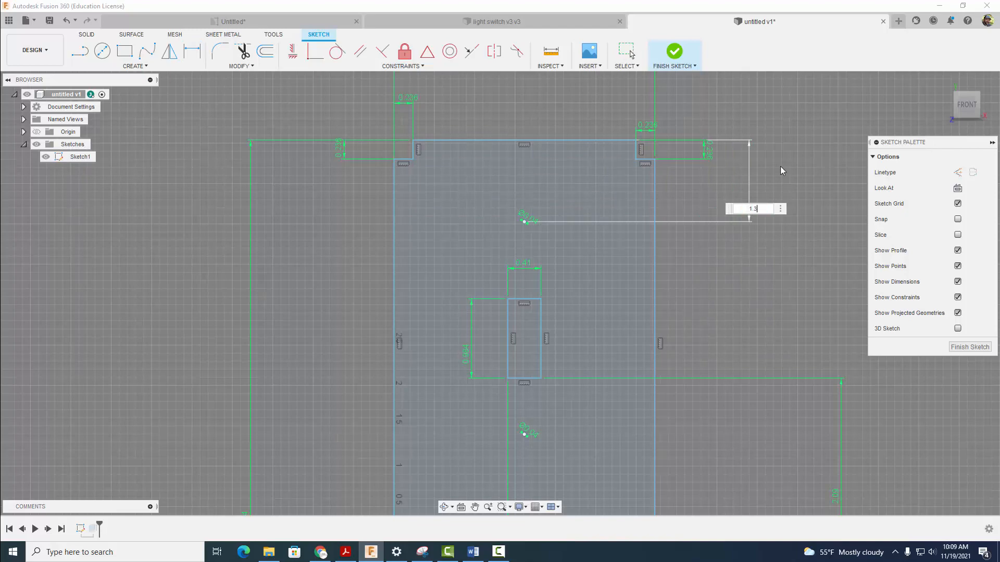
pyautogui.press('Return')
# Step: Dimension the vertical distance between the centres of the two small circles at 2.38 in
pyautogui.scroll(-2, 693, 305)
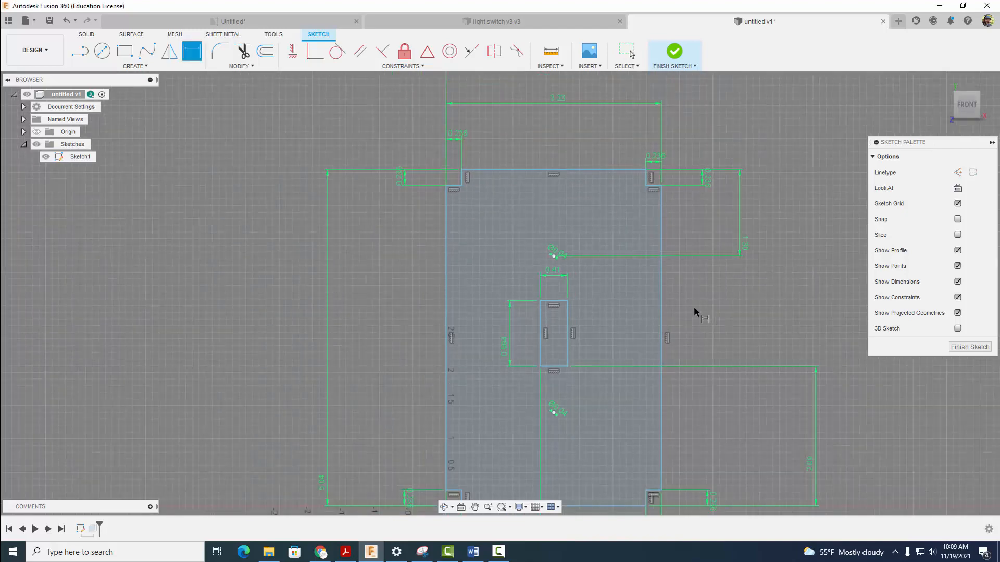
pyautogui.click(554, 256)
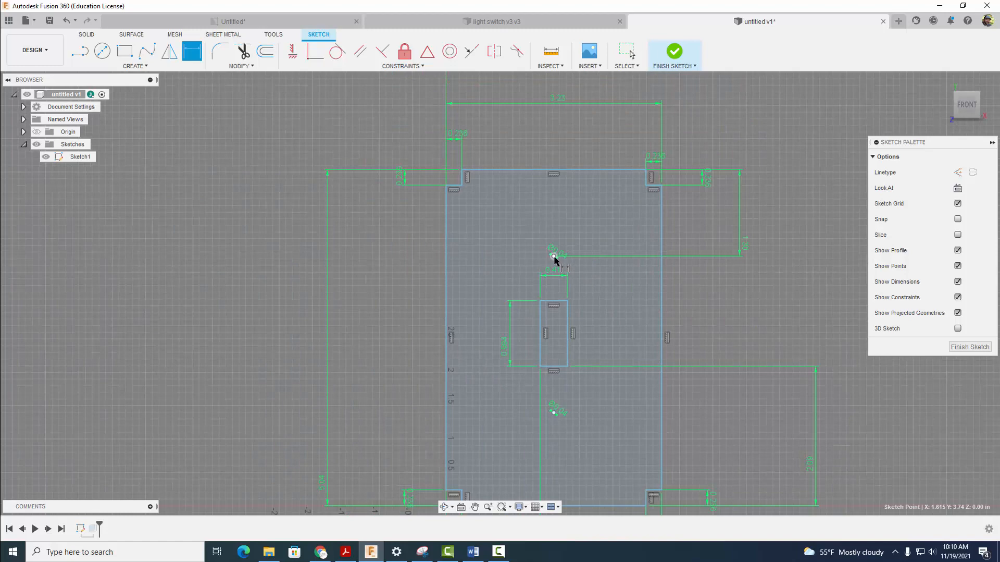
pyautogui.click(554, 412)
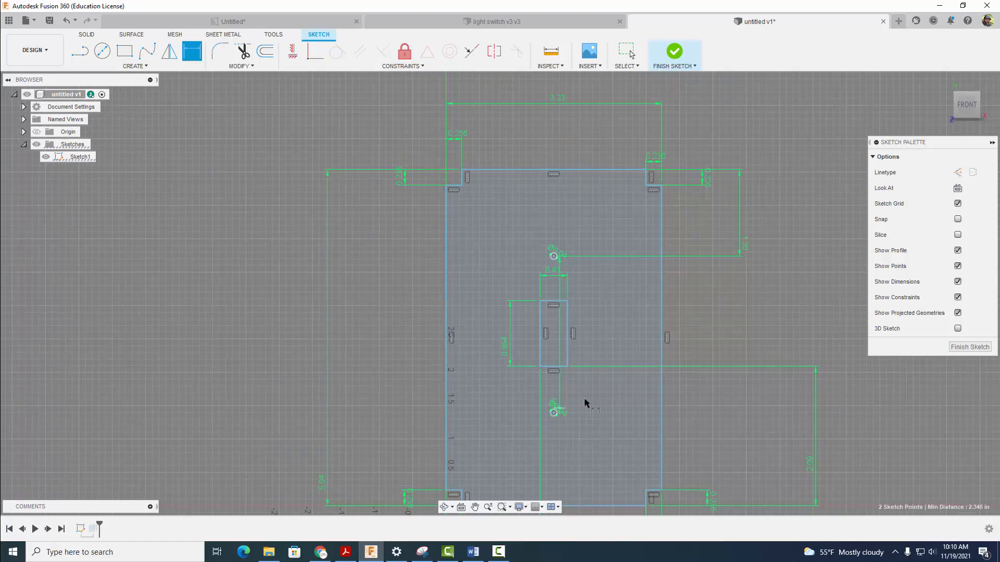
pyautogui.click(728, 333)
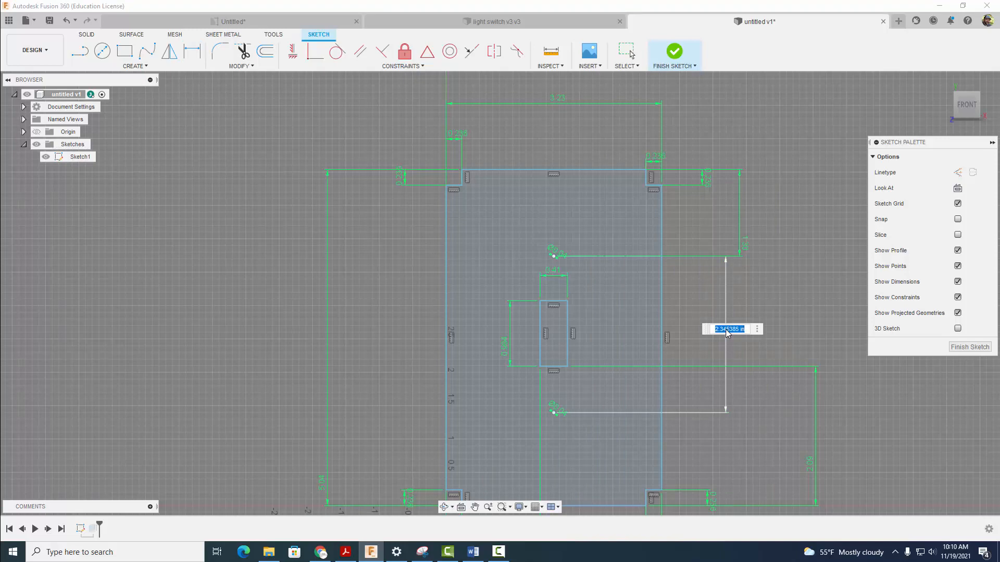
pyautogui.write('2.38')
pyautogui.press('Return')
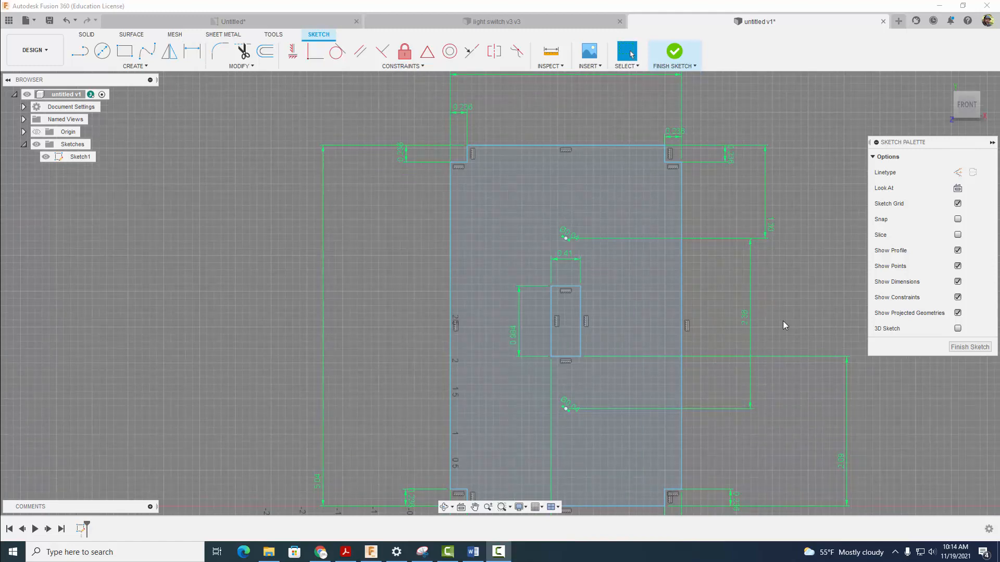
# Step: Finish the sketch and extrude the plate profile 0.036 in as a new body, leaving out the switch opening and screw holes
pyautogui.scroll(-3, 784, 324)
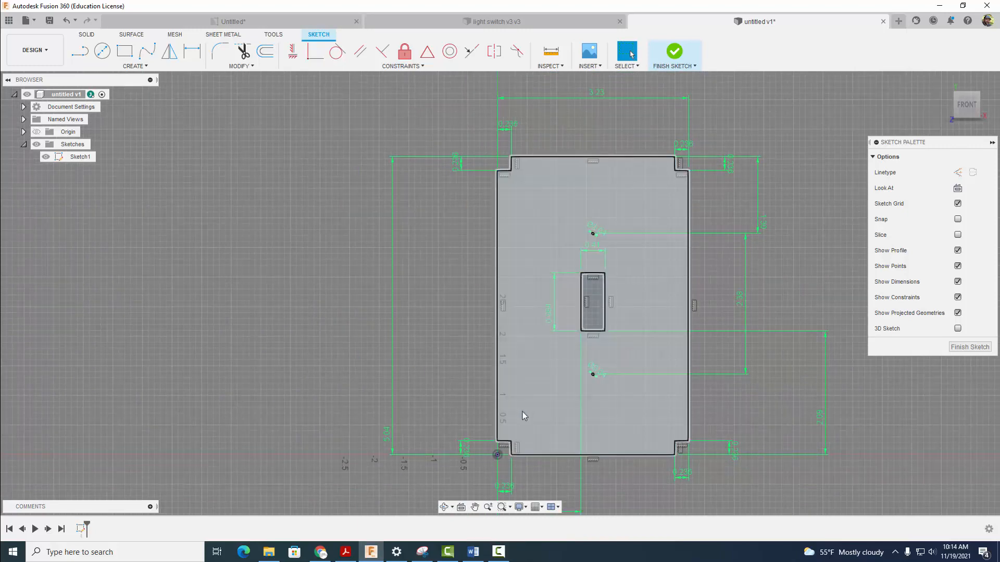
pyautogui.click(523, 412)
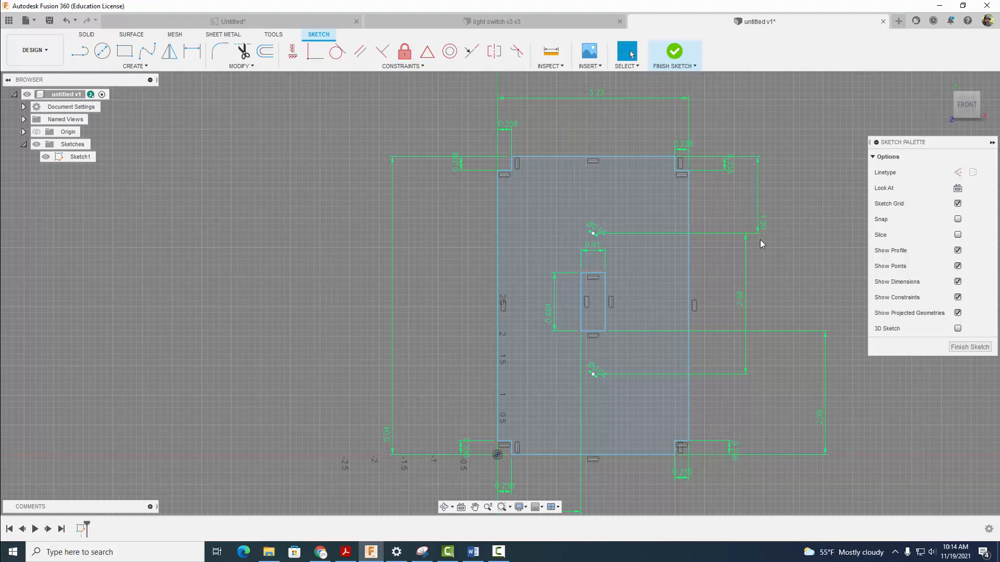
pyautogui.click(675, 56)
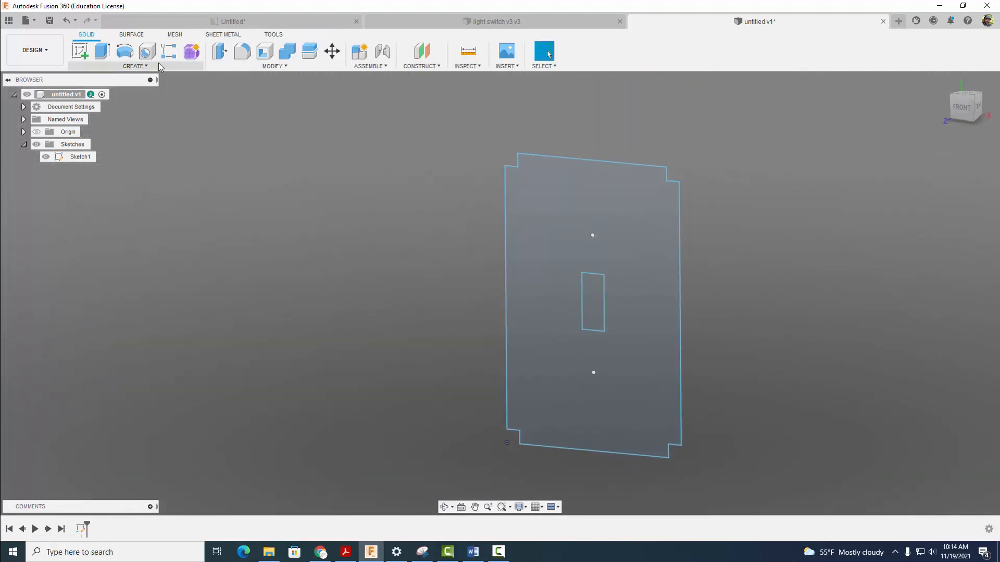
pyautogui.click(102, 50)
pyautogui.click(531, 258)
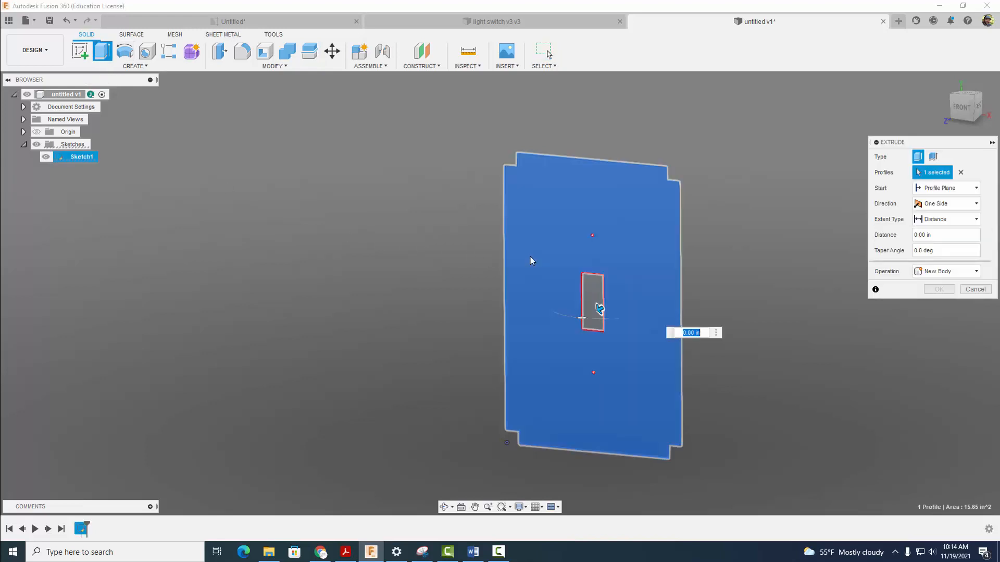
pyautogui.write('.036')
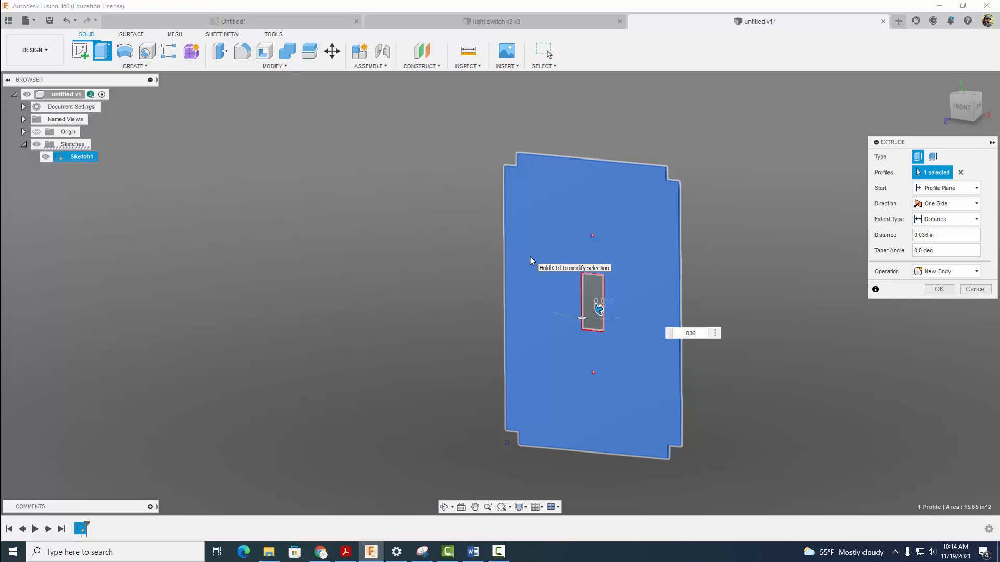
pyautogui.click(937, 289)
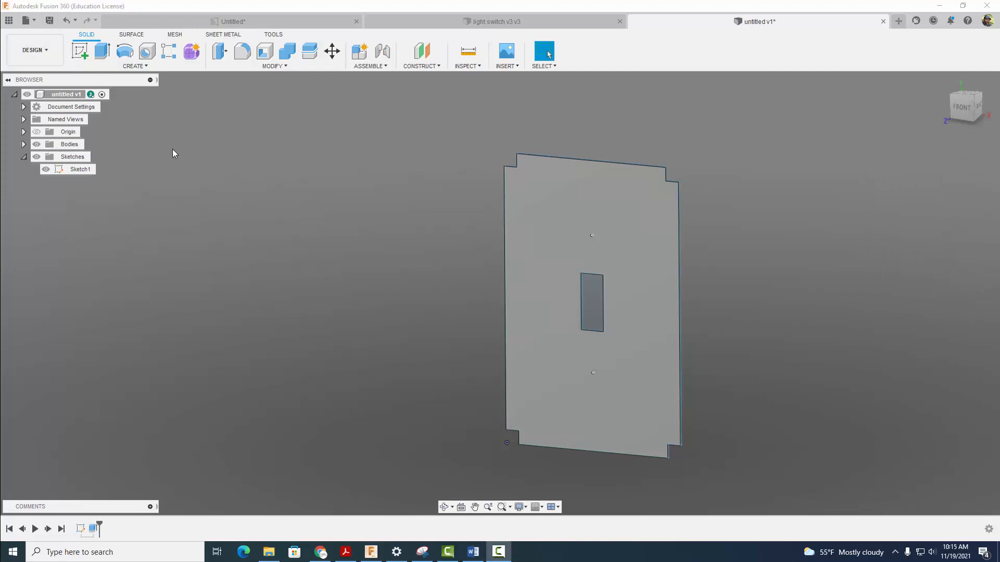
# Step: Export the plate sketch as a DXF file named wall_plate_your_name to USB Drive (I:)
pyautogui.rightClick(71, 171)
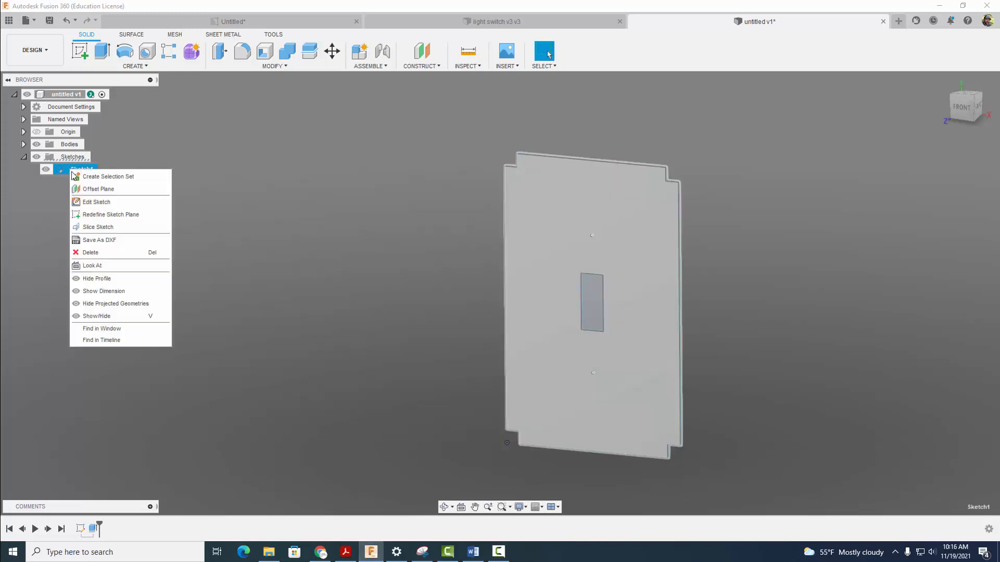
pyautogui.click(100, 240)
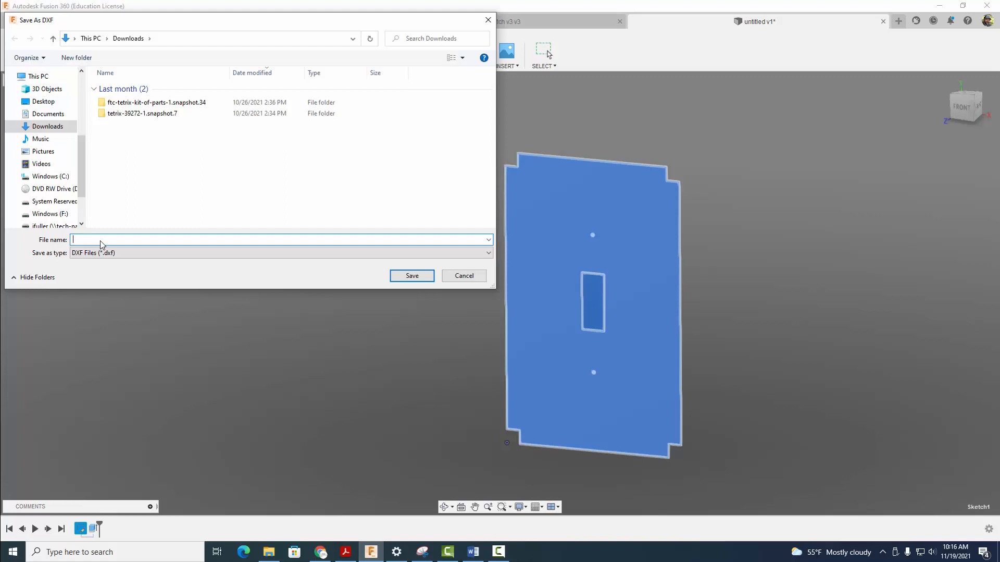
pyautogui.scroll(-1, 42, 198)
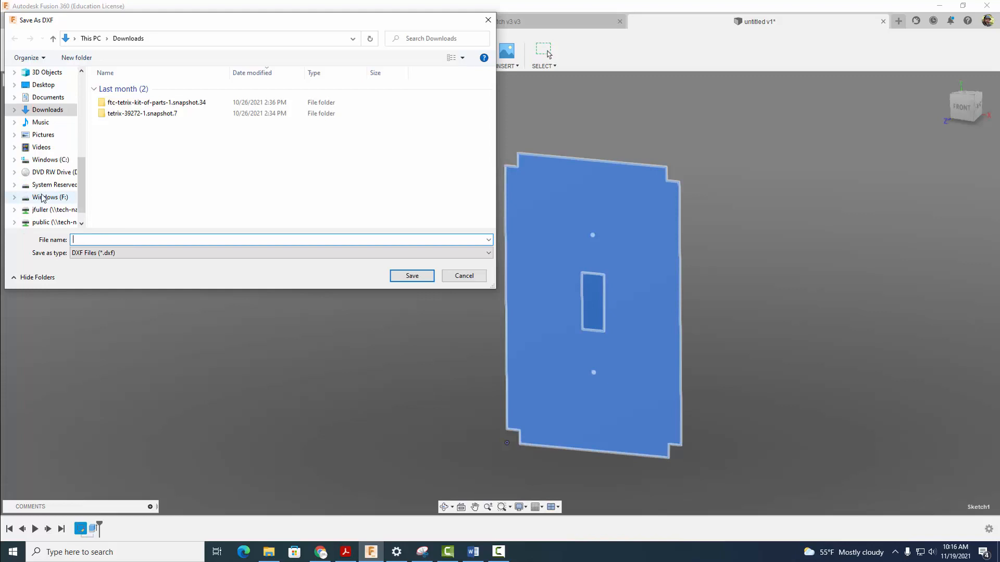
pyautogui.scroll(-2, 43, 198)
pyautogui.click(47, 177)
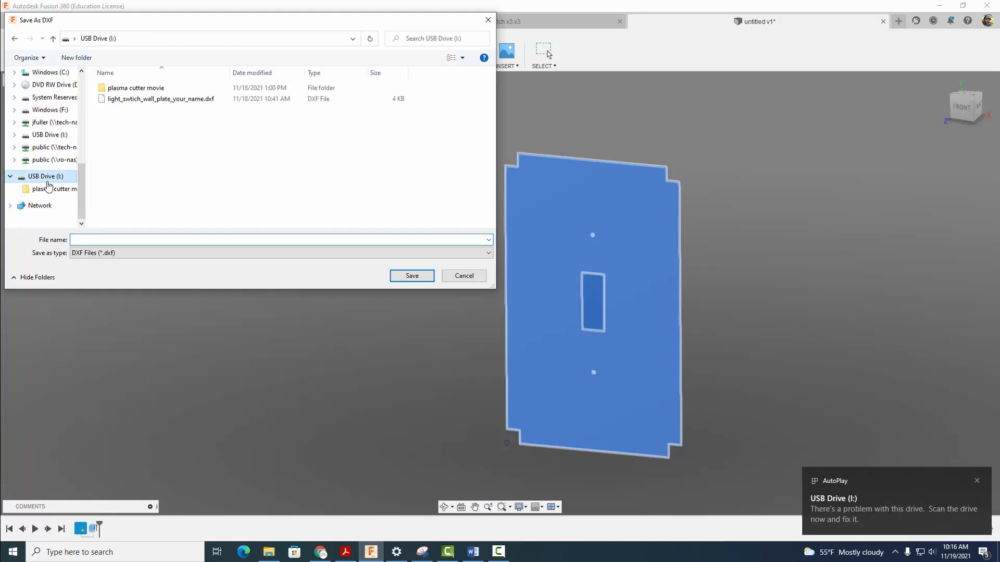
pyautogui.click(89, 238)
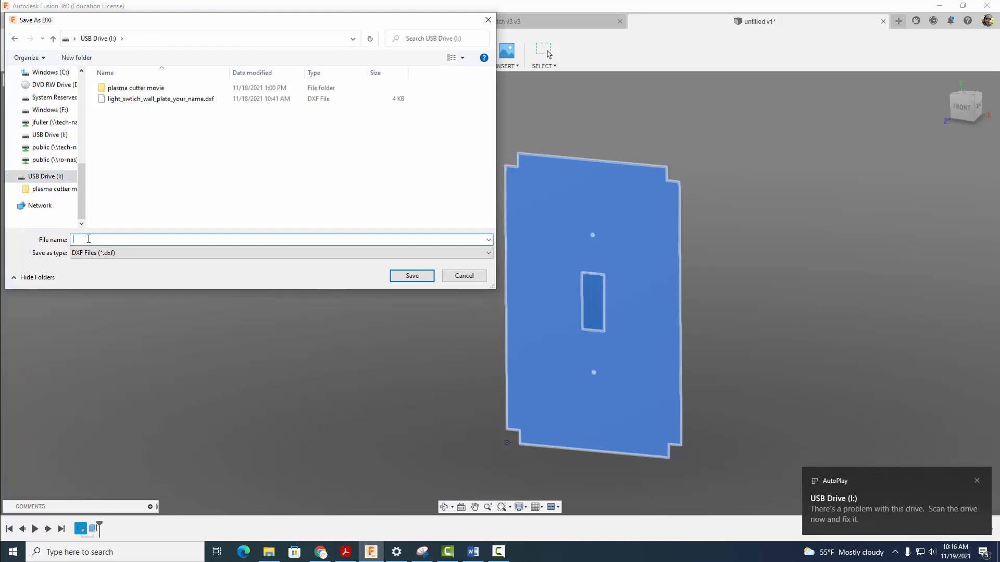
pyautogui.write('wall')
pyautogui.write('l')
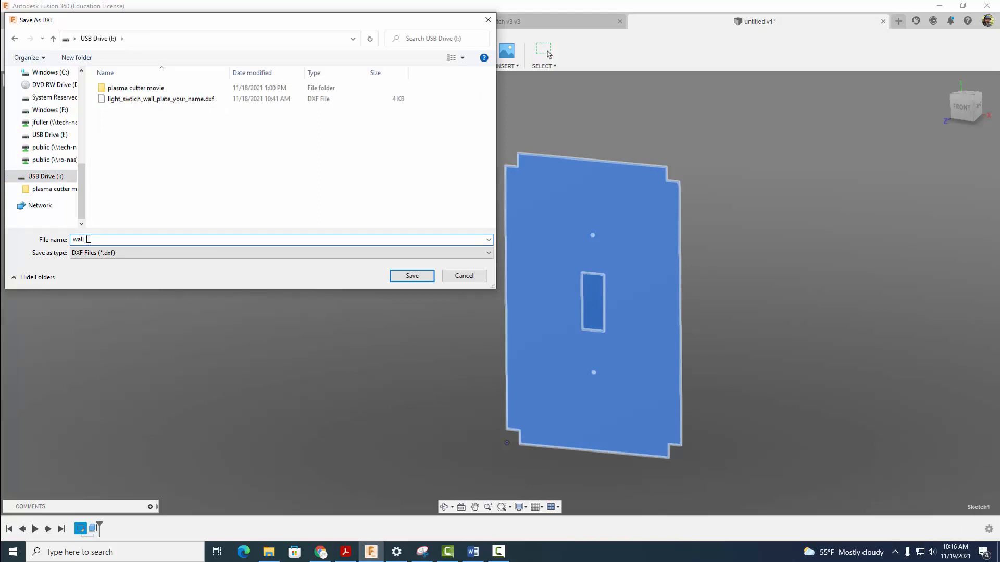
pyautogui.write('_plate_your_name')
pyautogui.click(412, 275)
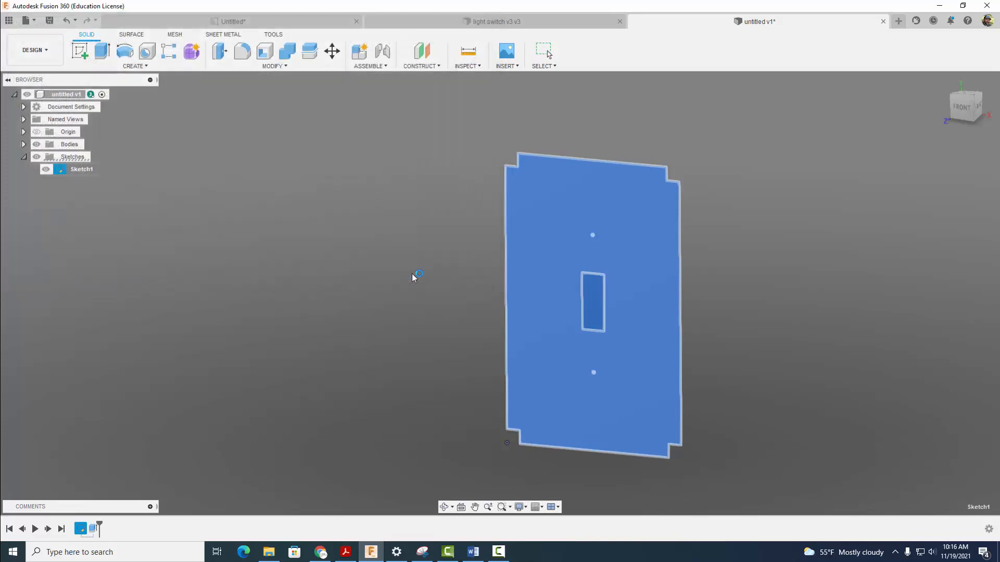